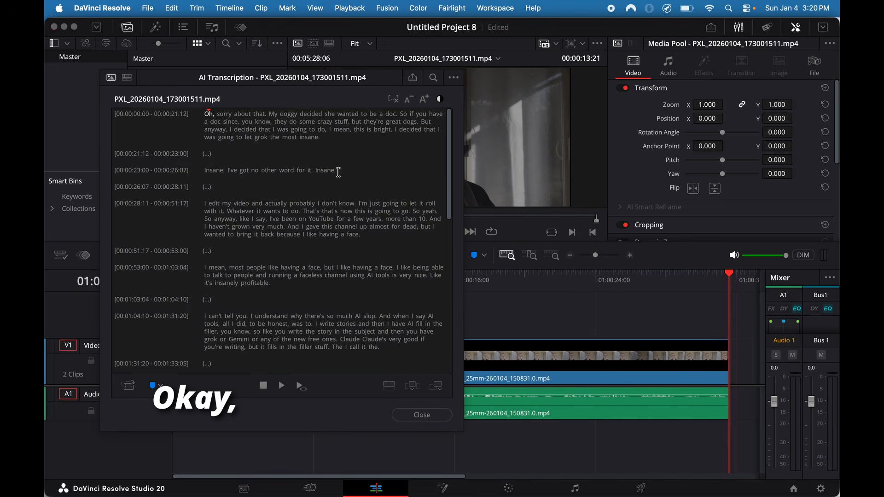
Step: Export the clip's AI transcription to the Documents folder as "gemini script rewrite.txt" and close the transcription window
scroll(239, 231, down, 15)
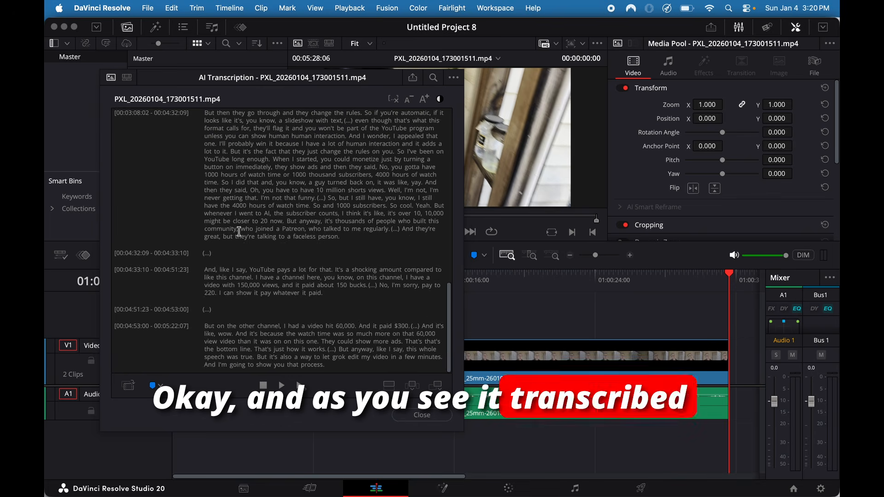
scroll(239, 231, up, 15)
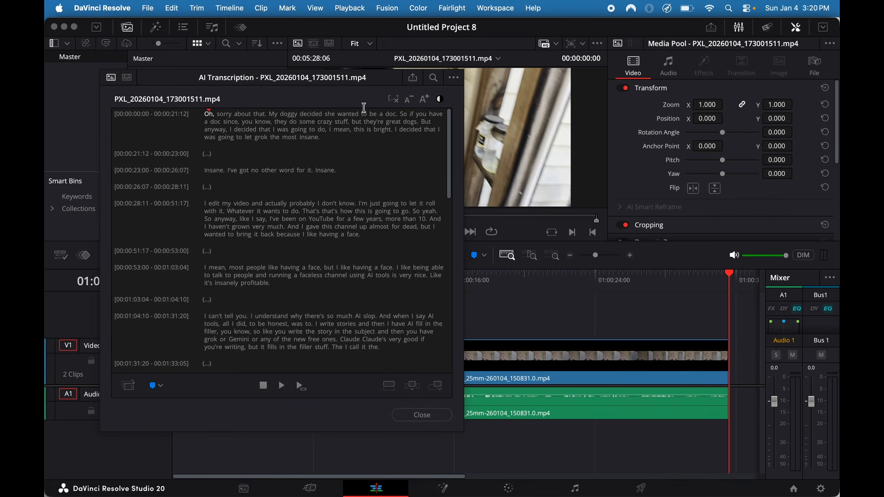
click(413, 79)
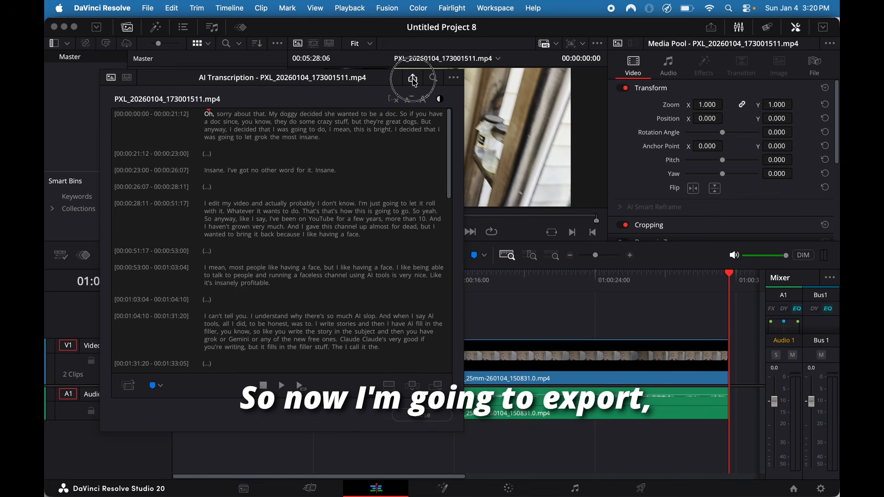
text(gemini)
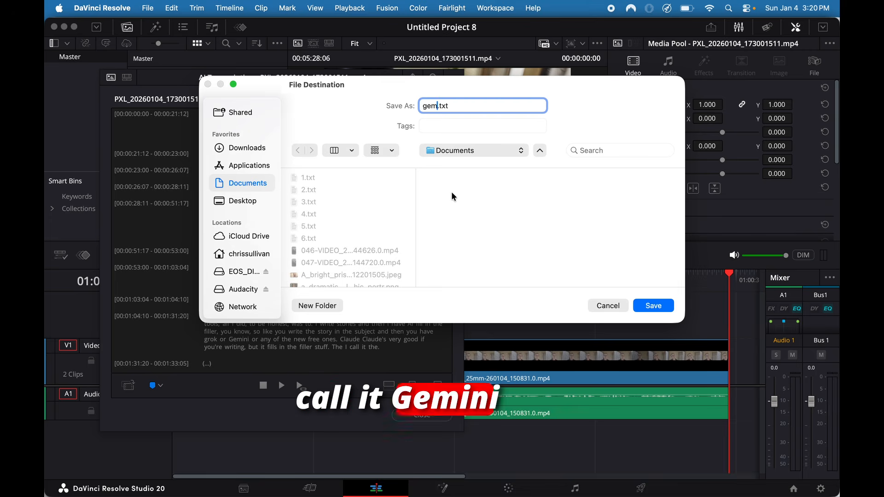
text( script re)
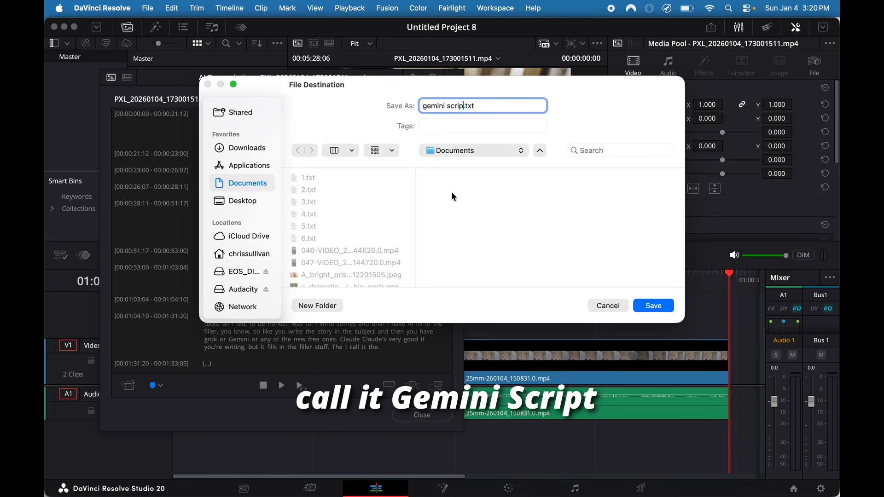
text(write)
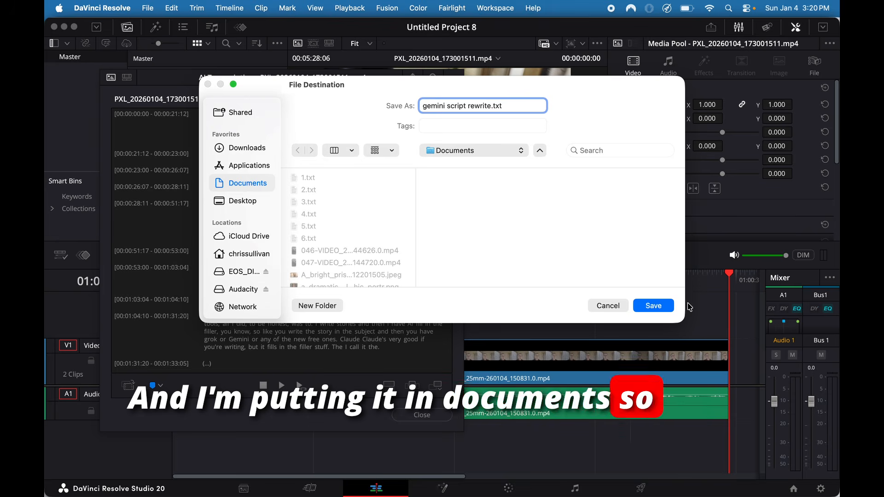
click(658, 306)
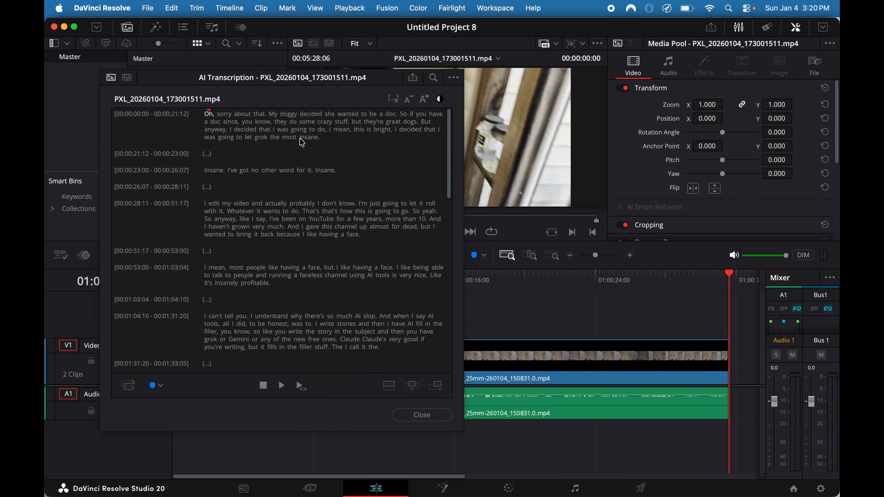
click(421, 415)
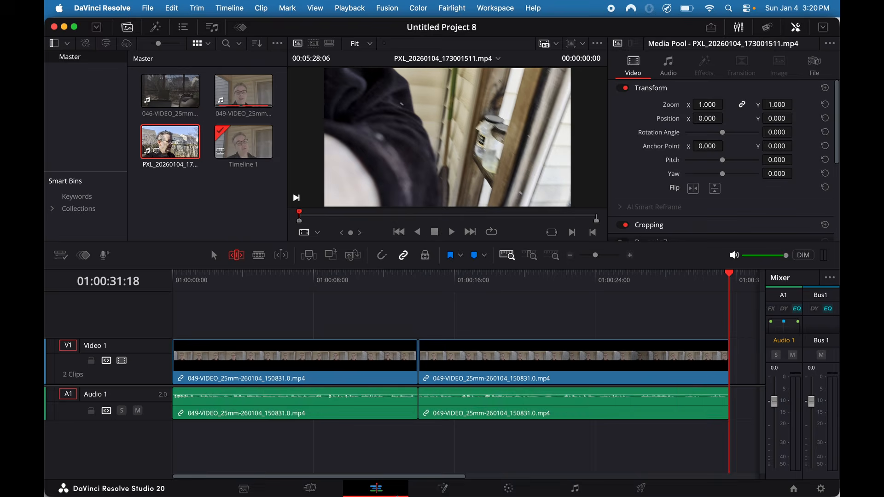
Step: Switch to Google Gemini in the Brave browser and attach "gemini script rewrite.txt" from Documents to a new chat
mouse_move(372, 496)
click(148, 475)
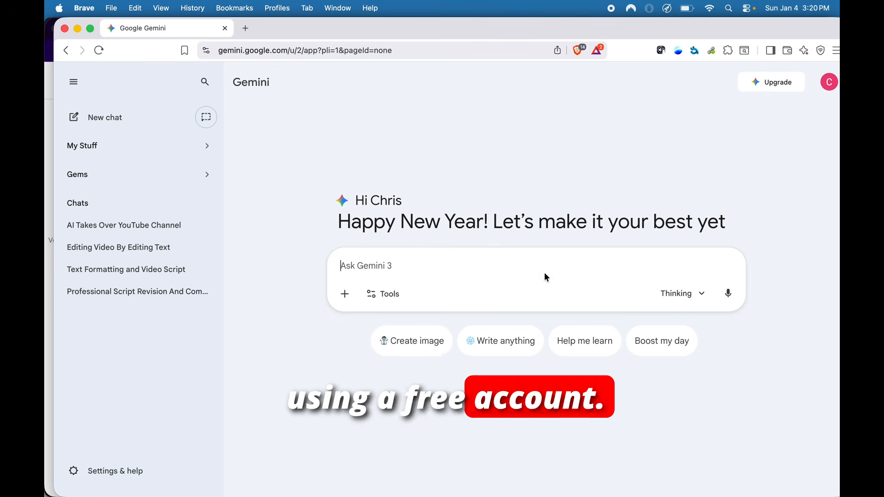
click(344, 295)
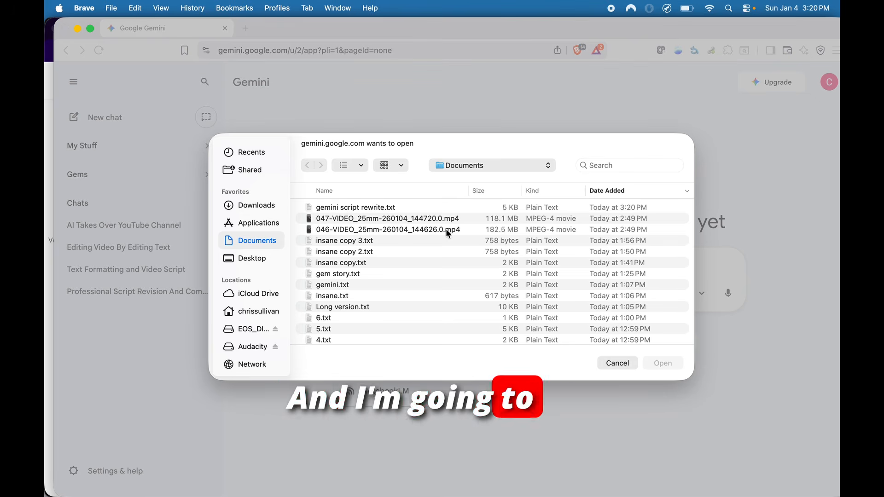
click(386, 208)
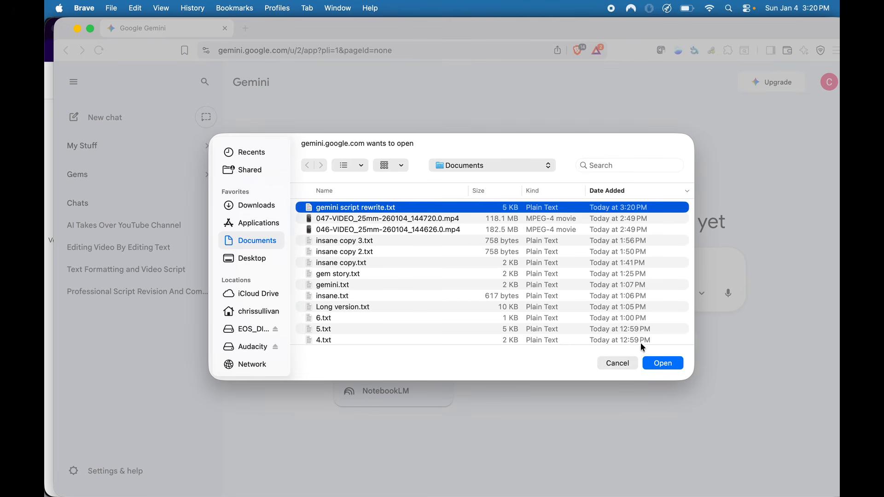
click(658, 364)
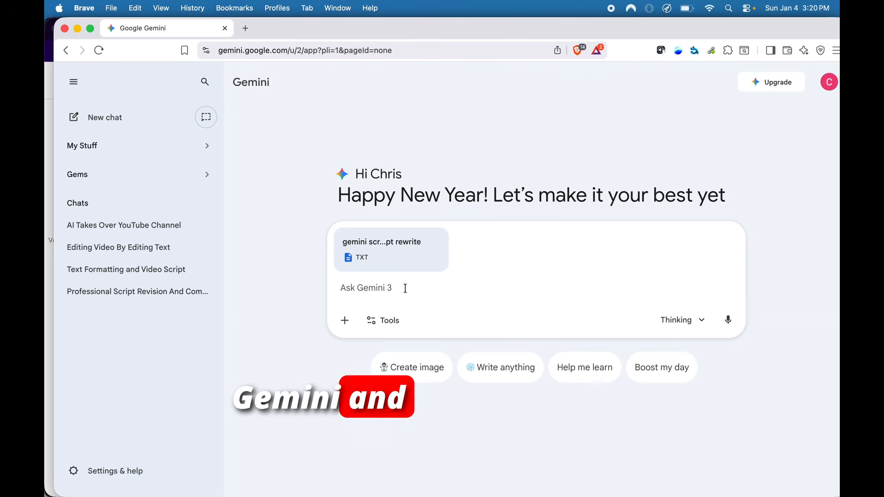
Step: Begin the prompt with "Please edit this transcript. use only the words available in this transcript to create a cohesive story"
text(Please e)
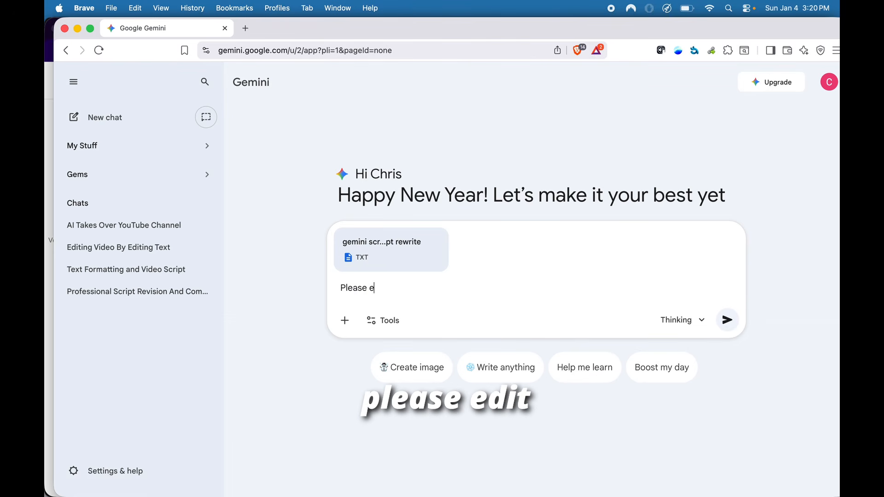
text(dit this script)
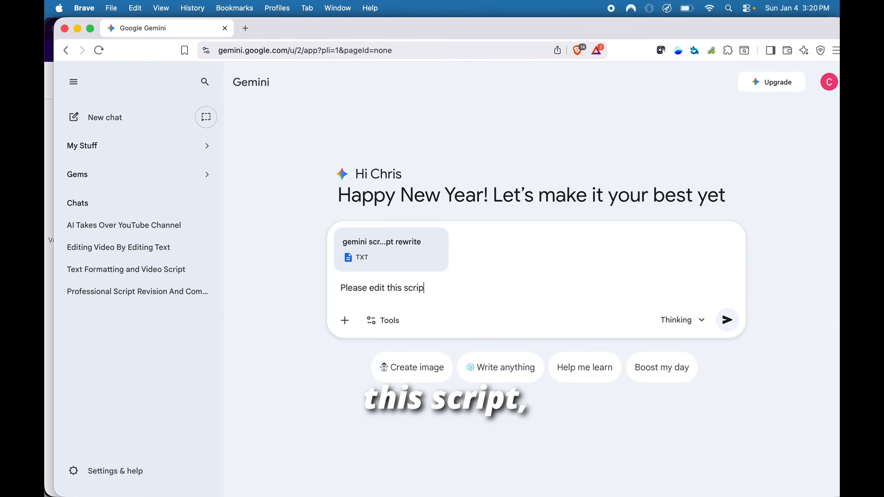
key(BackSpace)
key(BackSpace)
key(BackSpace)
key(BackSpace)
key(BackSpace)
key(BackSpace)
text(trans)
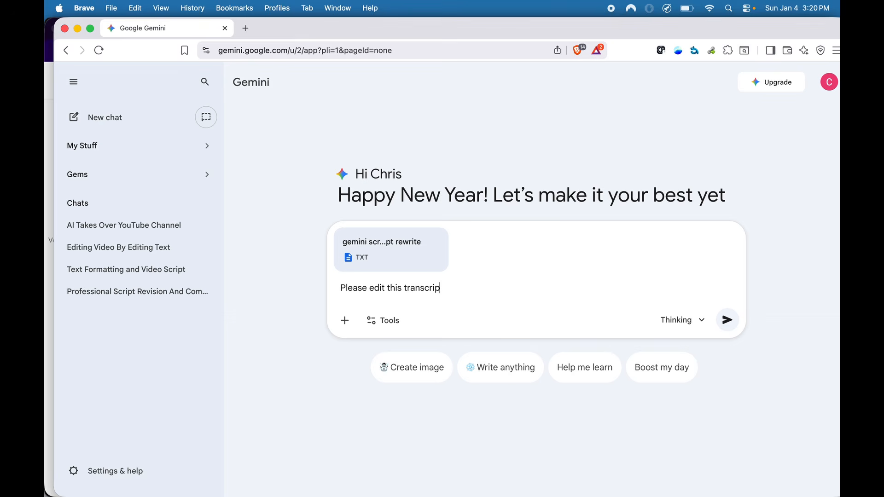
text(cript.  use only the words avai)
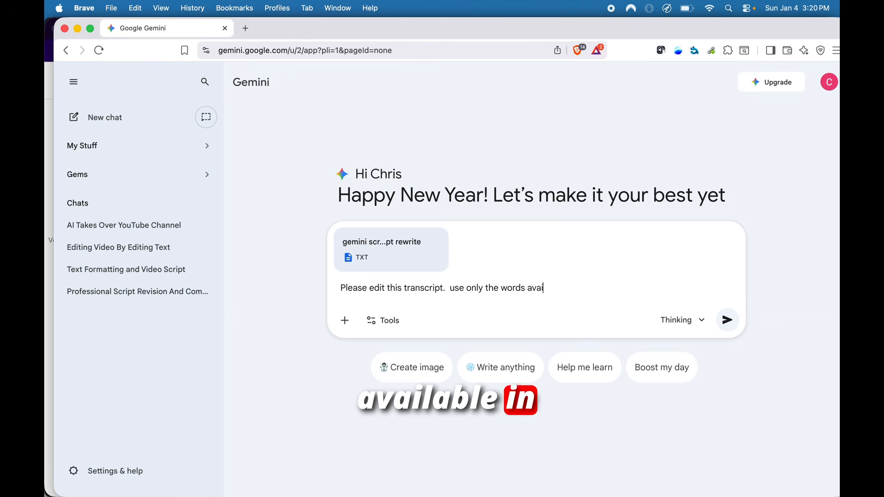
text(lable in this trans)
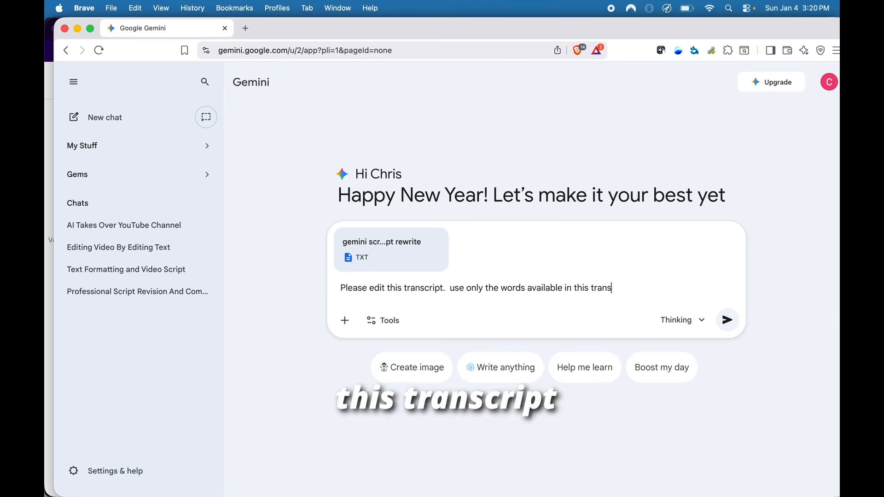
text(cript to create a )
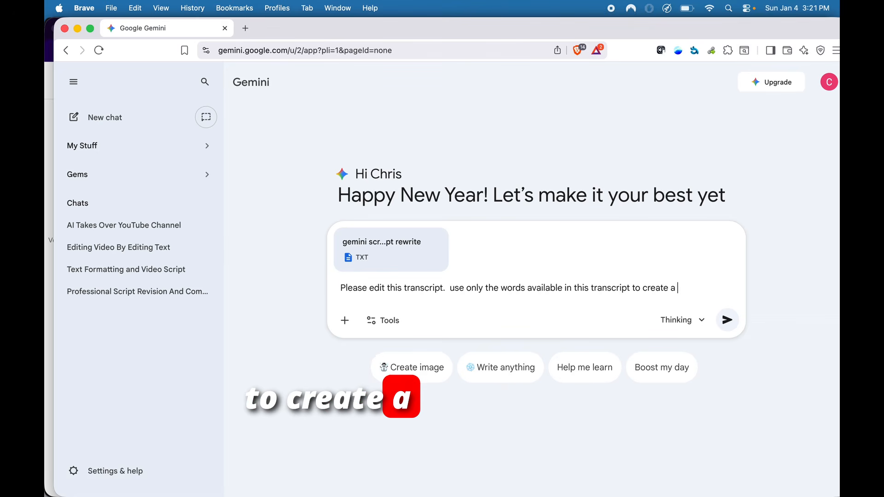
text(cohesive stor)
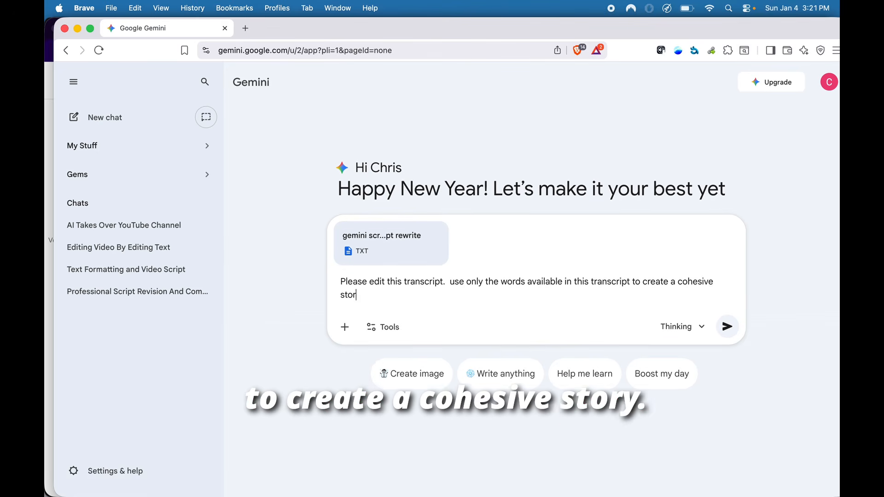
Step: Continue the prompt with "make it interesting for youtube. you can remove and omit what is unnecessary"
text(y.  mak)
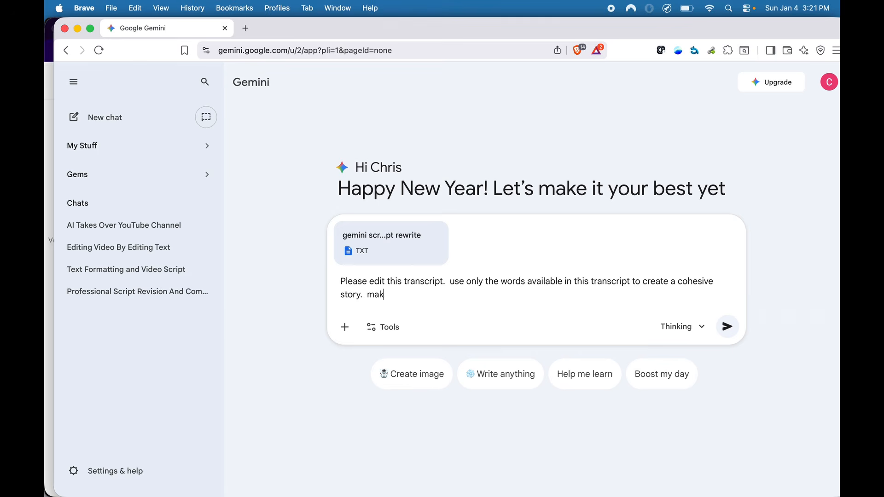
text(e it inters)
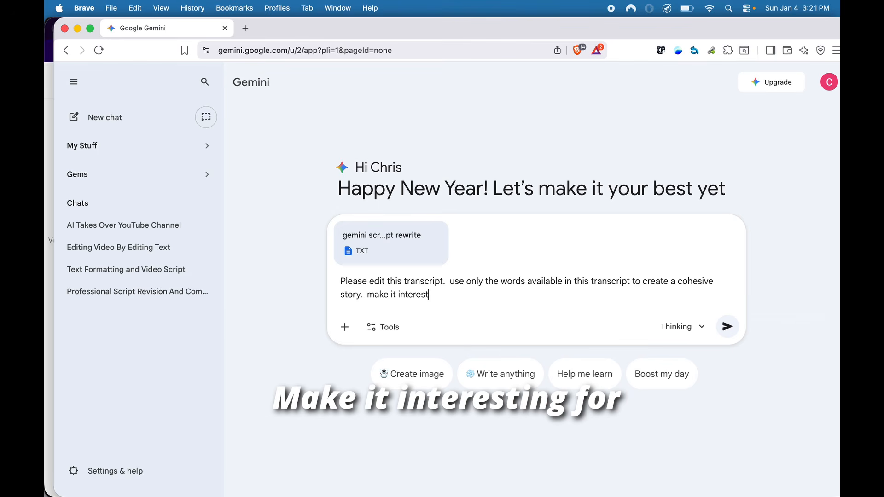
text(ting for youtube.  you can remove and o)
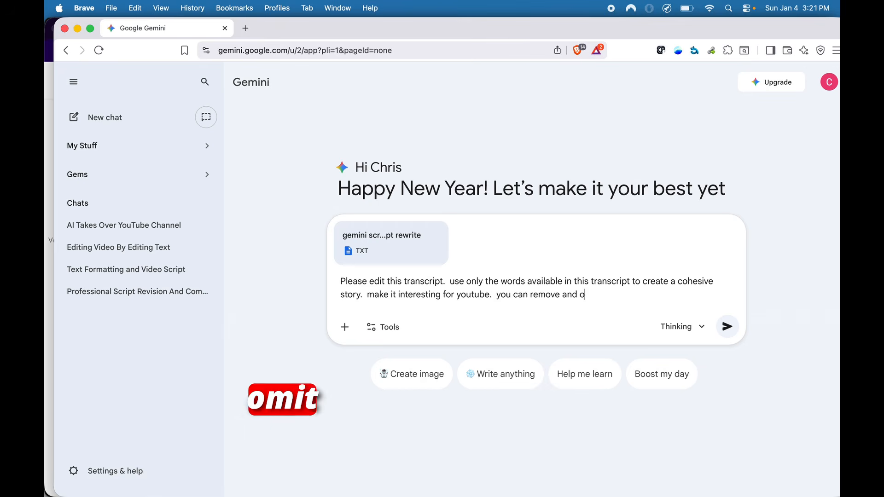
text(mit what is un)
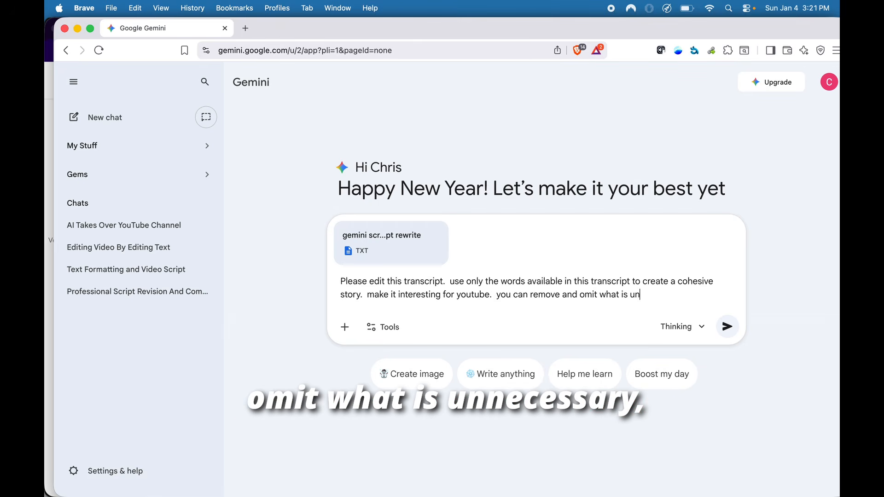
text(necx)
key(BackSpace)
text(essary)
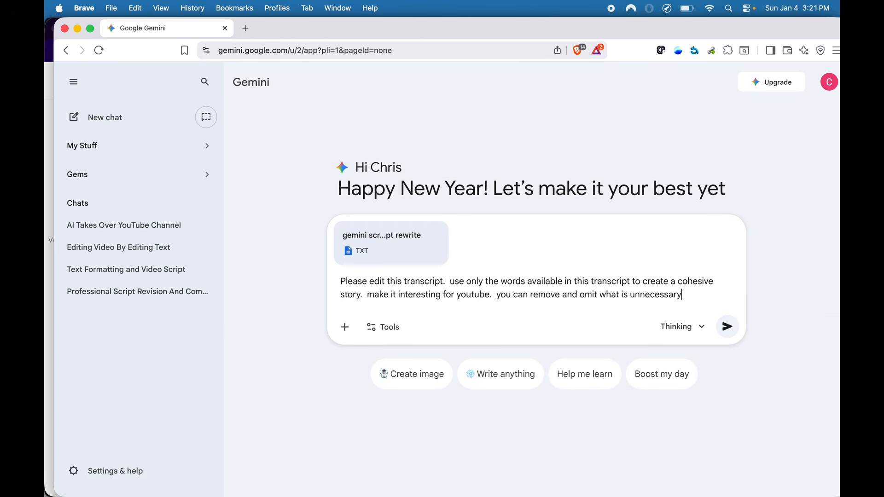
Step: Finish the prompt with "but do not change the wording as it will be used to cut the clips." and submit it
text( but do not)
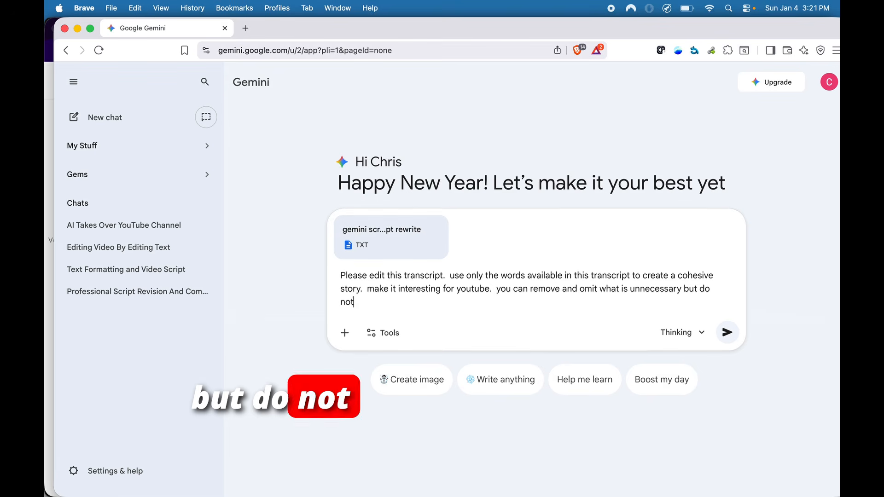
text( change the word )
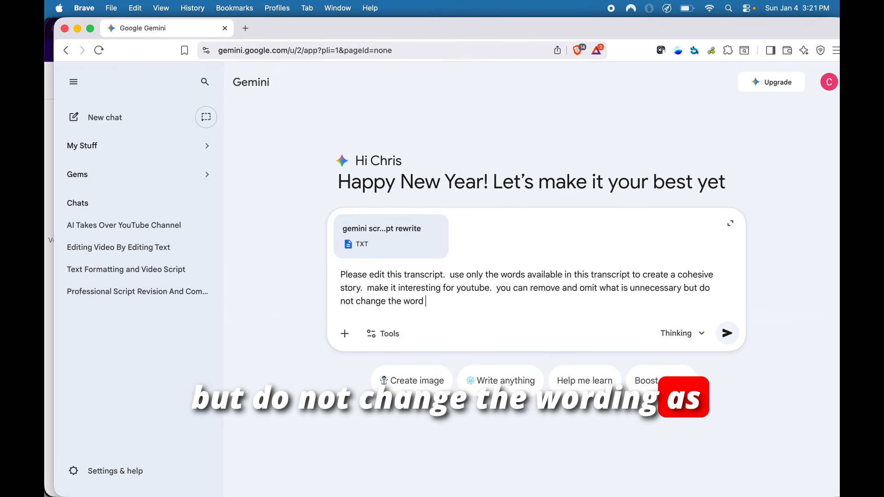
text(ing as it will b)
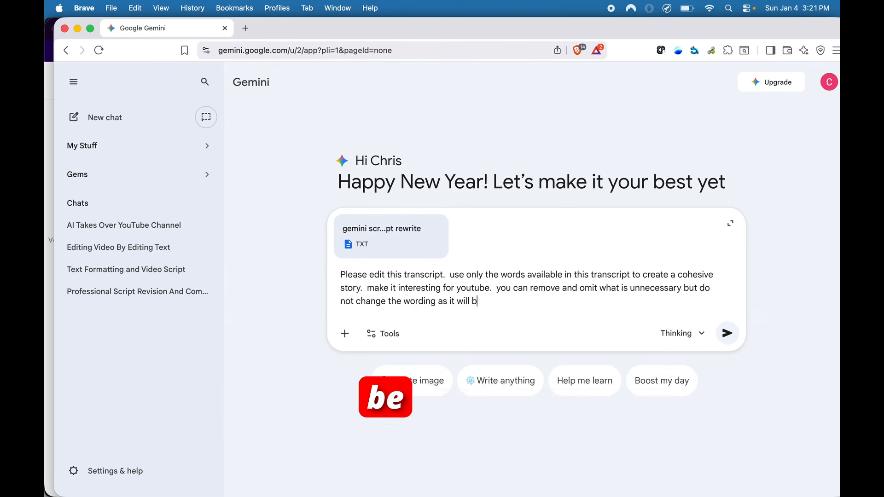
text(e used to )
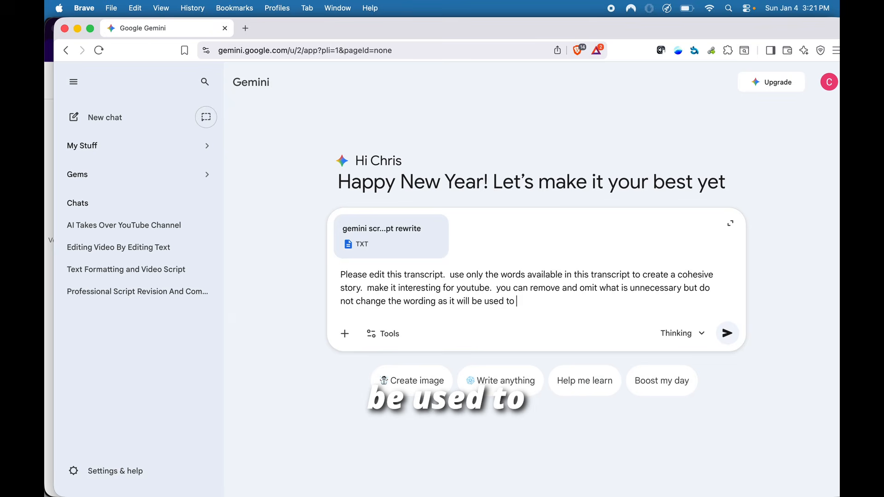
text(cut the clips.)
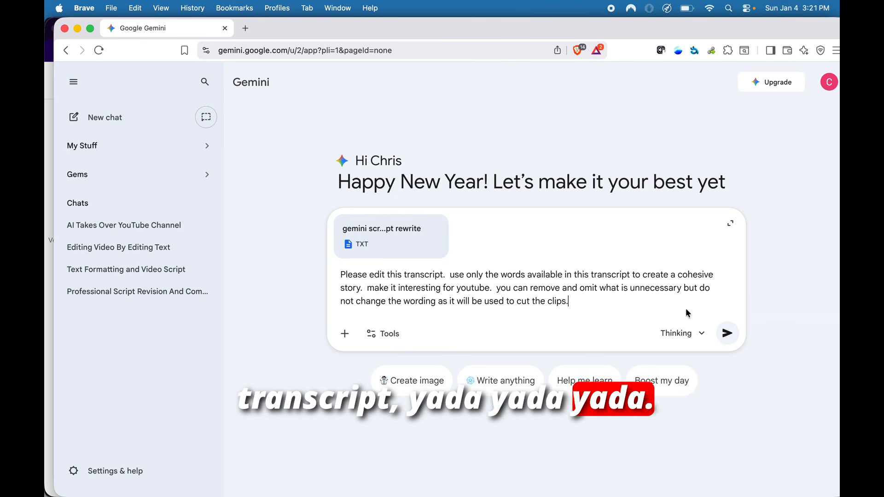
click(726, 332)
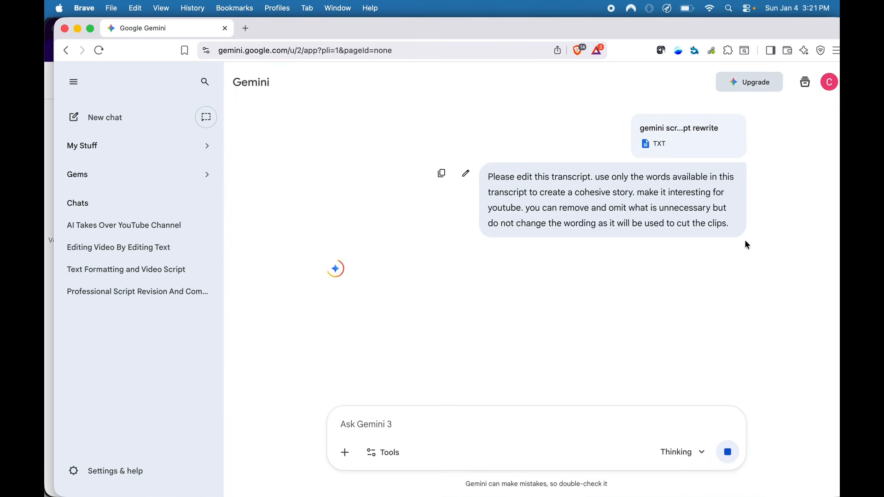
click(687, 452)
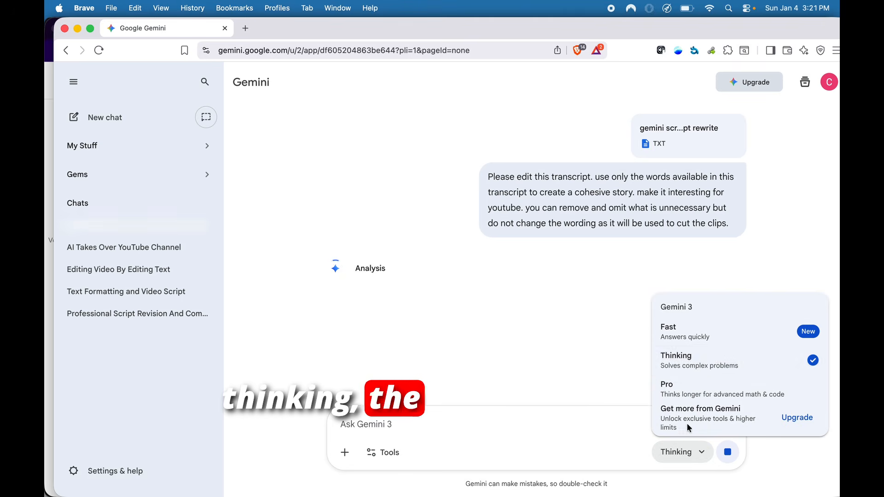
click(529, 437)
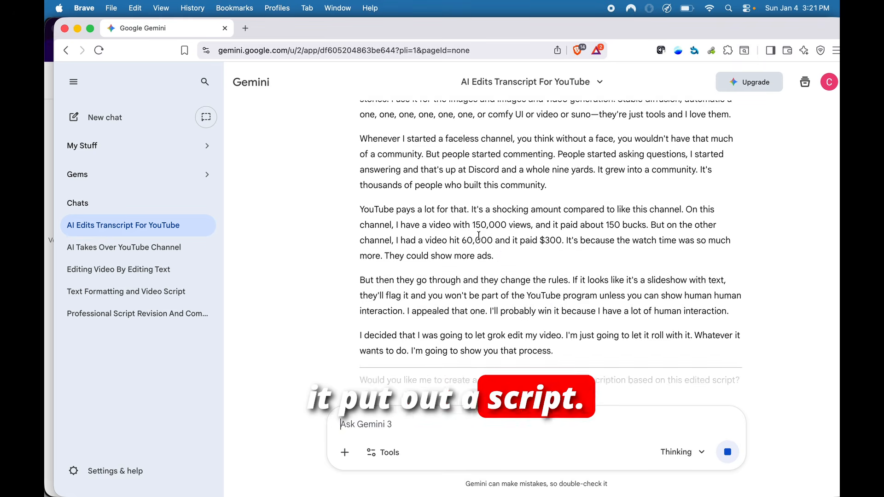
Step: Select the edited script's text in Gemini's reply, starting below the heading "The YouTube AI Experiment"
scroll(586, 177, up, 5)
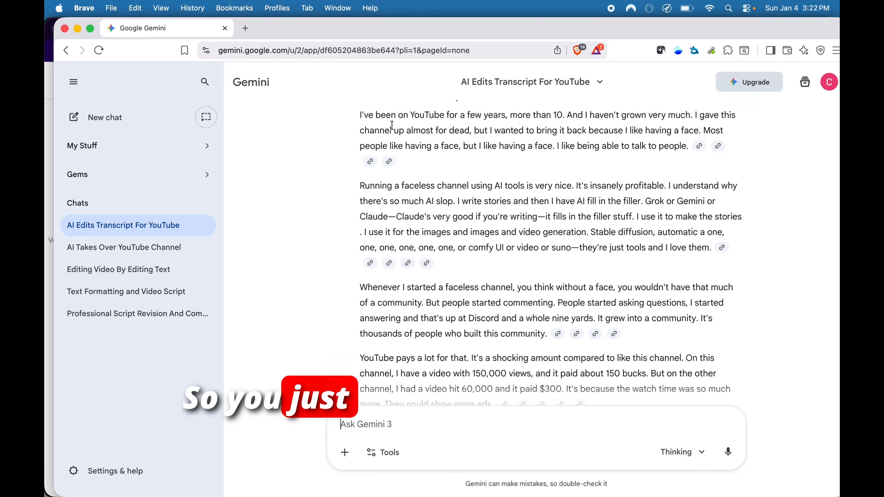
scroll(363, 178, up, 3)
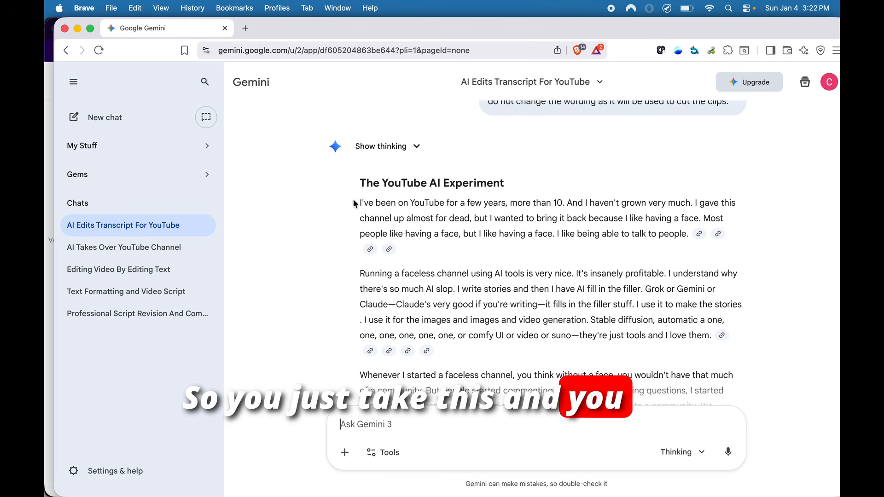
drag(355, 203, 558, 458)
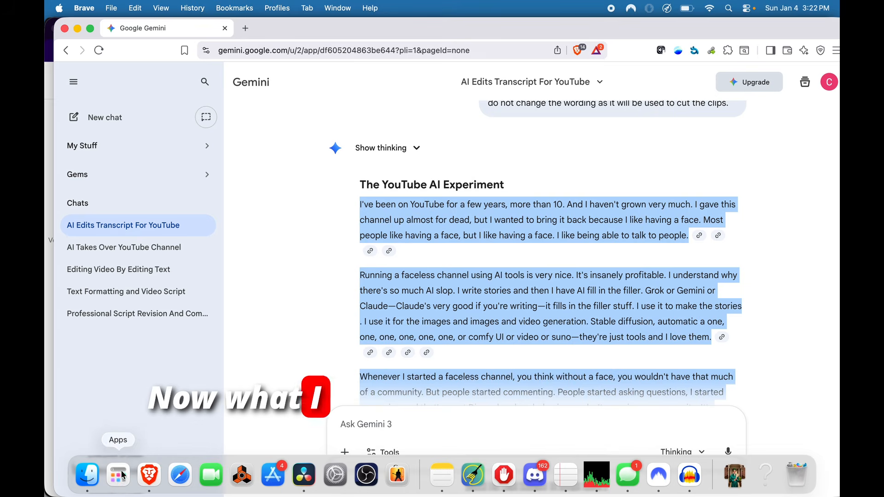
Step: Open the Documents folder in Finder and duplicate the file "gemini script rewrite.txt"
click(87, 474)
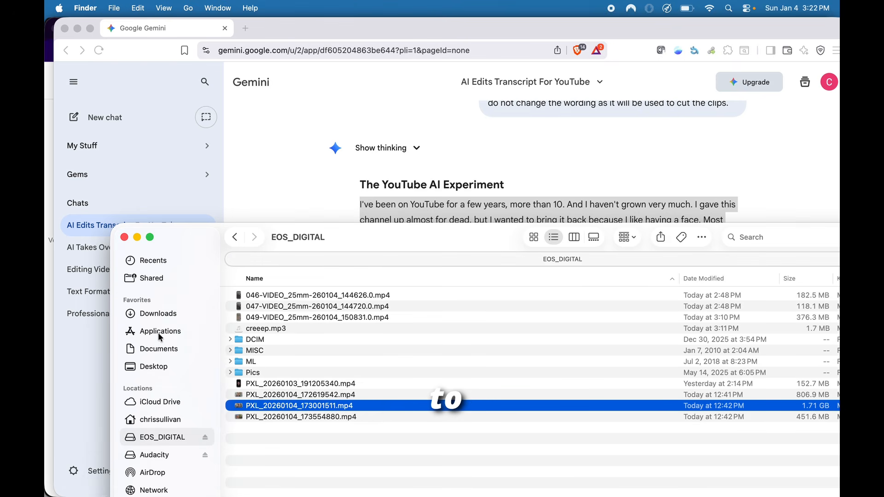
click(167, 350)
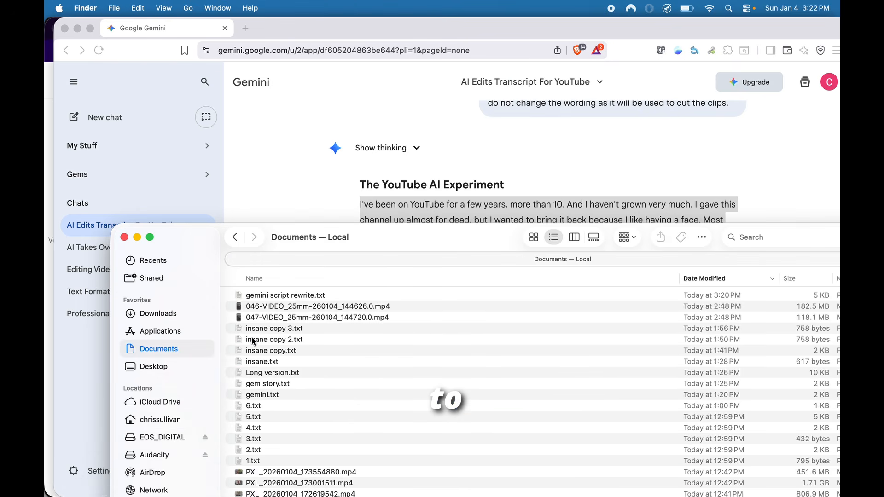
right_click(302, 299)
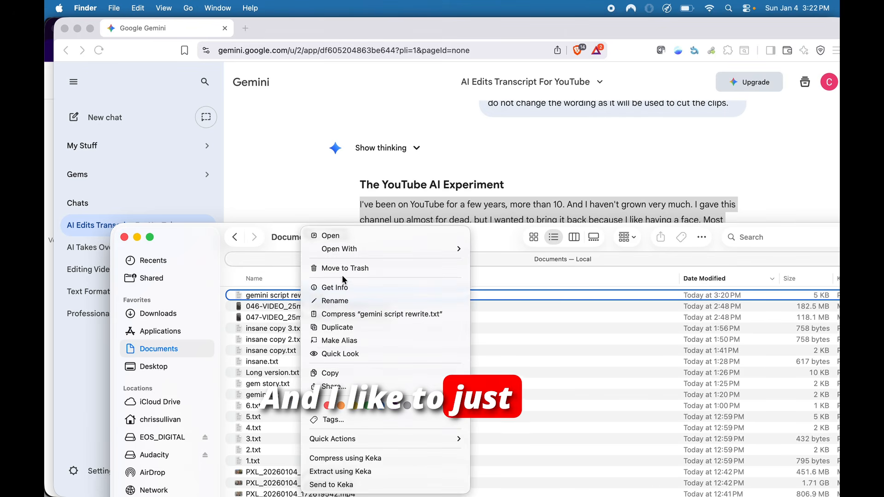
click(353, 328)
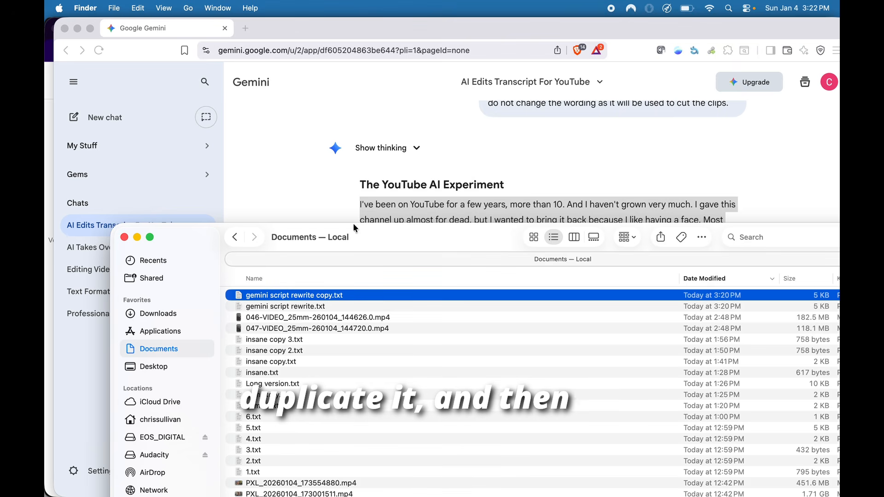
Step: Replace all the text in "gemini script rewrite copy.txt" with the edited script from Gemini and close the file
double_click(325, 294)
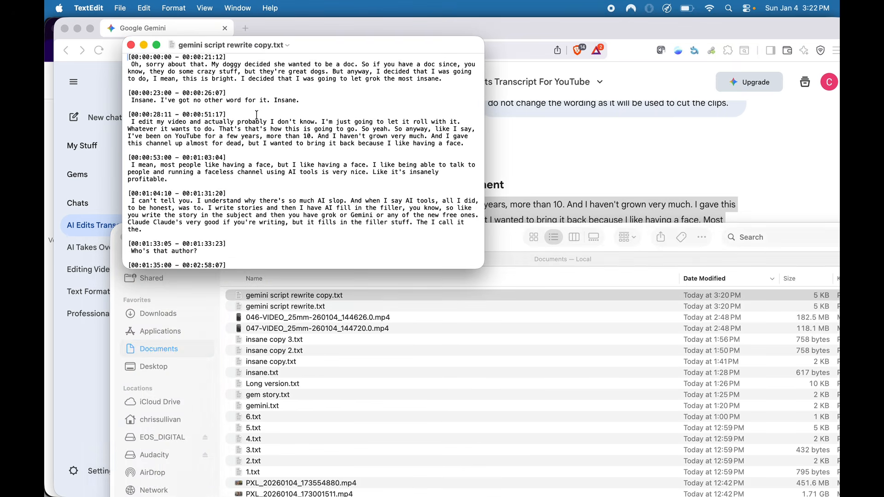
key(super+a)
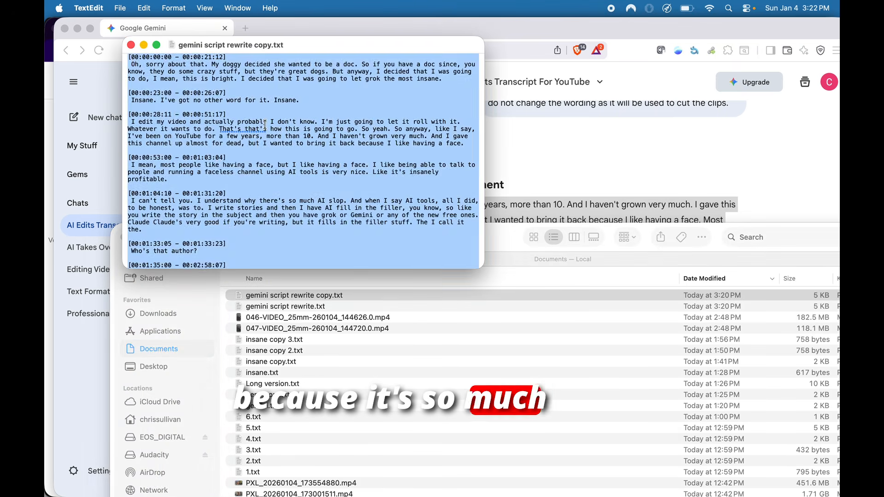
key(super+v)
scroll(225, 94, up, 5)
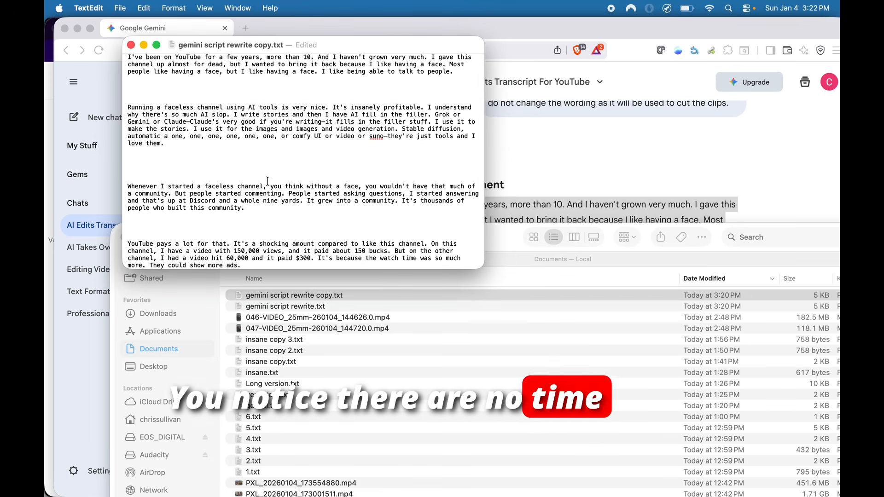
click(131, 46)
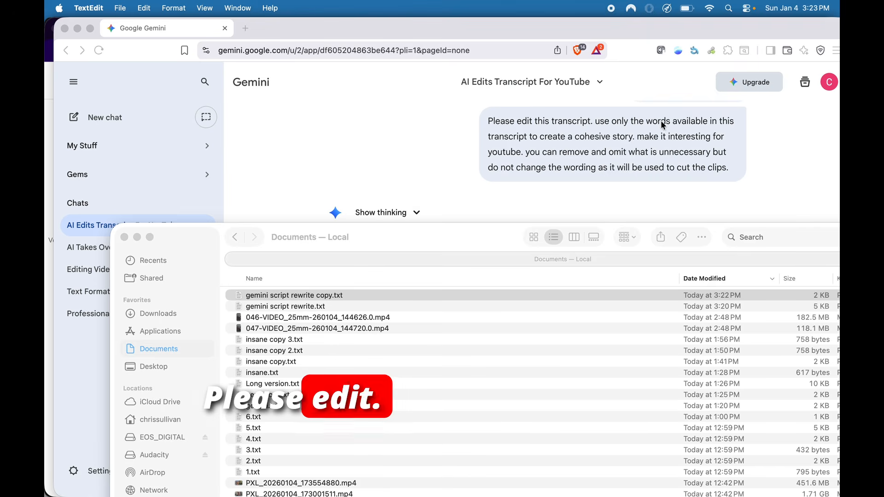
Step: Switch to DaVinci Resolve and create an IntelliScript timeline from clip PXL_20260104_173001511.mp4 using "gemini script rewrite copy.txt"
drag(419, 236, 450, 201)
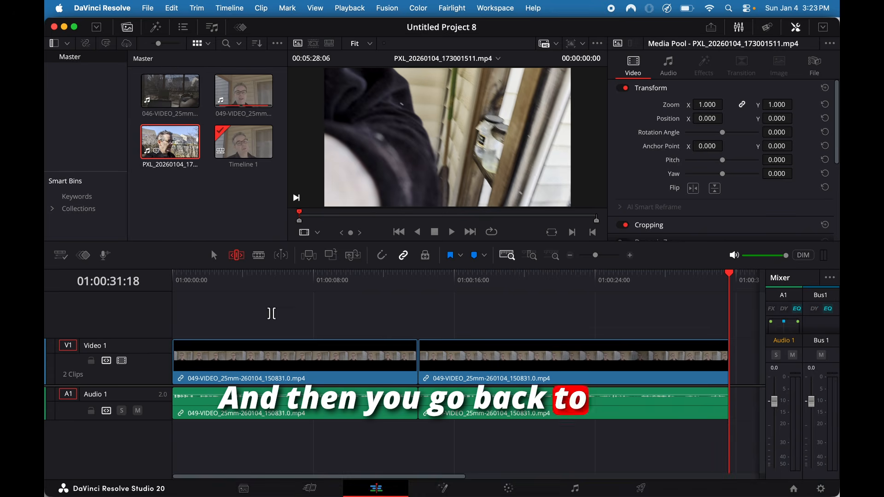
right_click(180, 146)
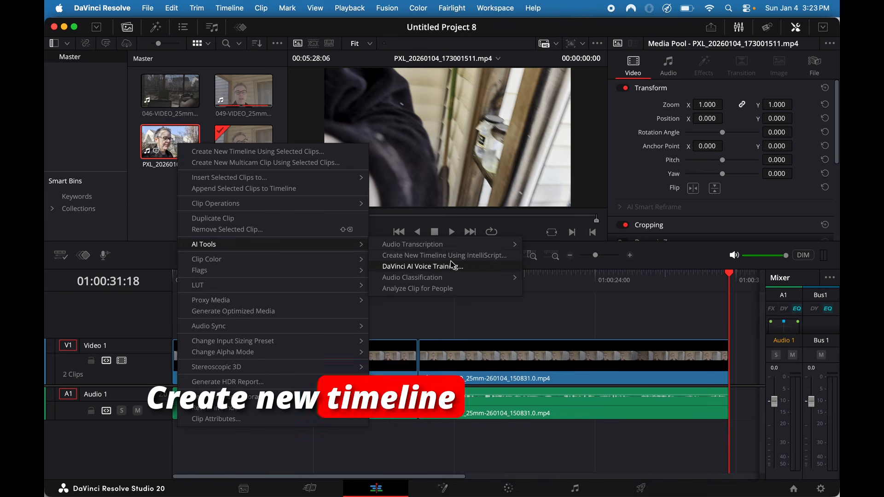
click(499, 256)
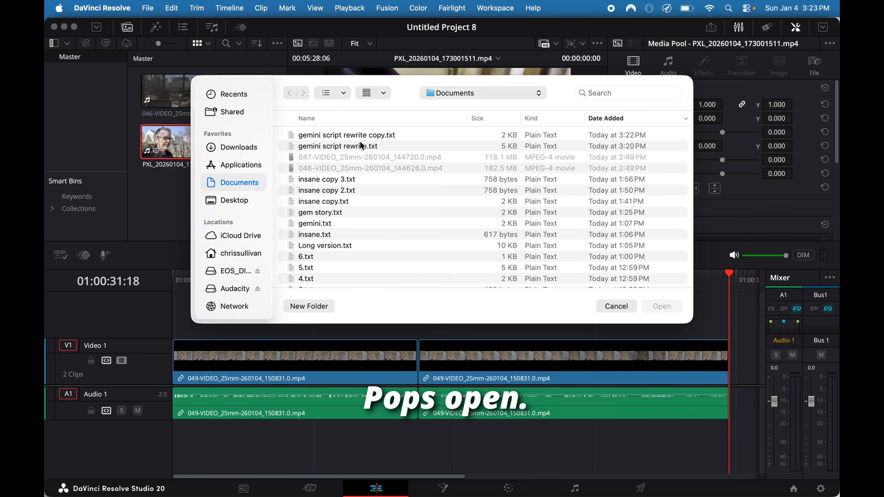
click(359, 134)
click(663, 307)
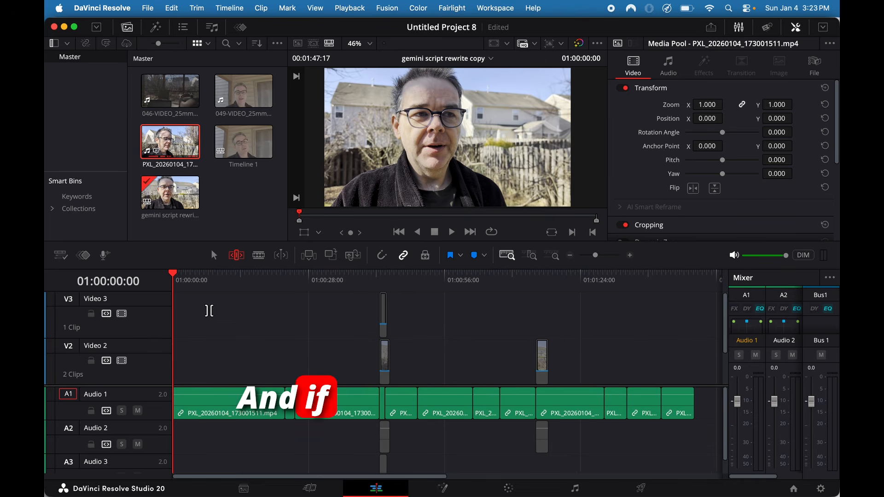
Step: Extend the end of the first Video 1 clip by about 8 frames in Trim Edit Mode, rippling the following clips
drag(212, 281, 276, 283)
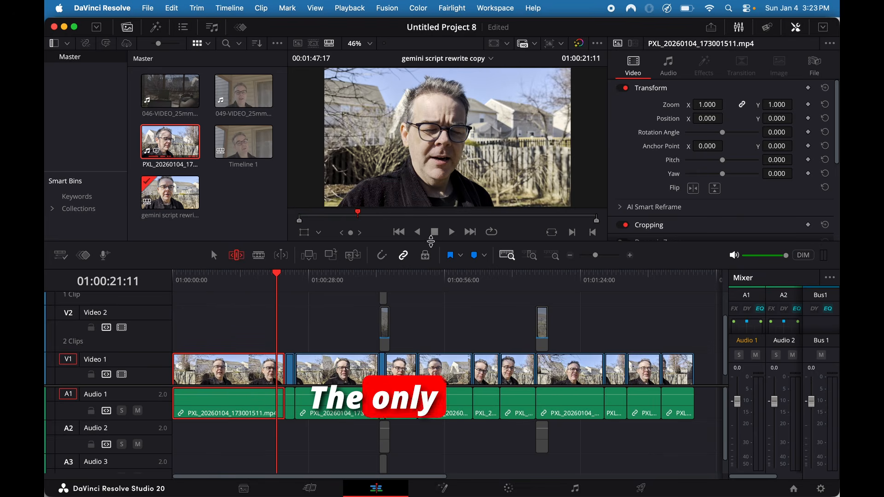
click(628, 256)
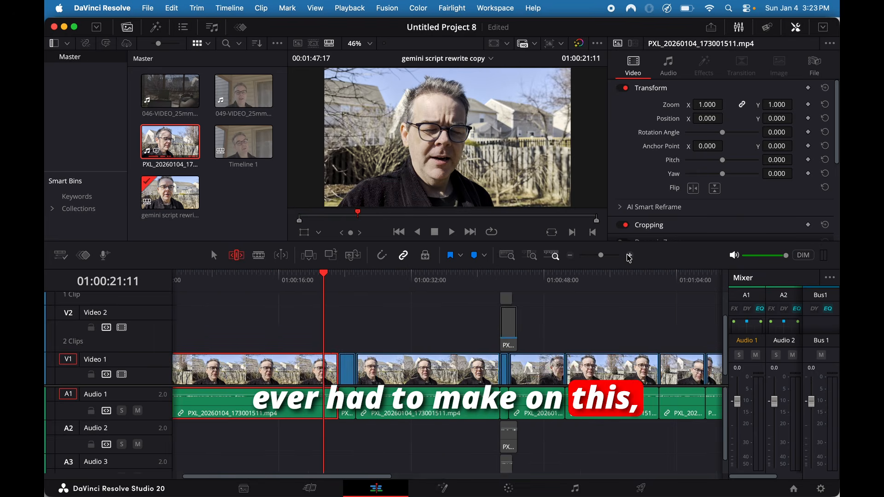
click(629, 257)
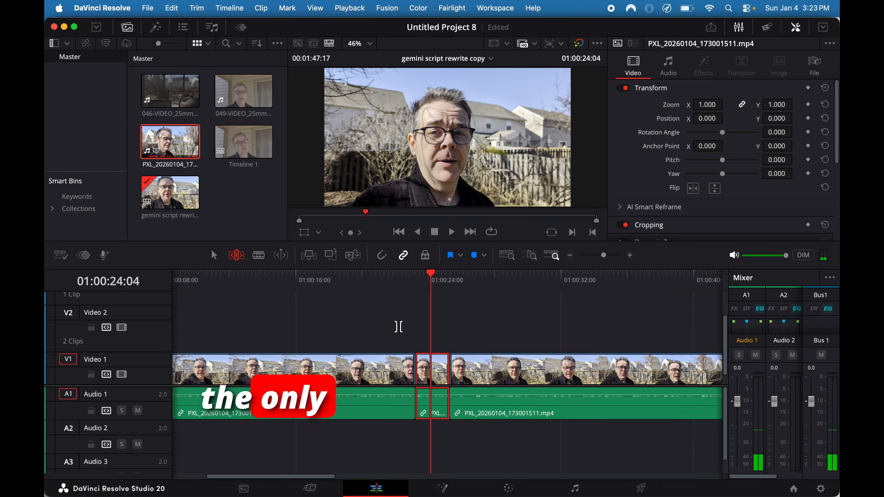
click(413, 366)
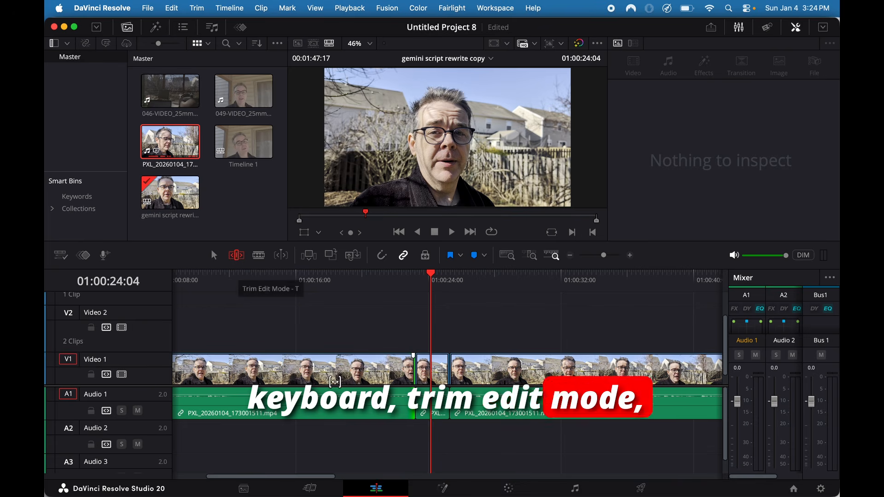
drag(405, 366, 396, 393)
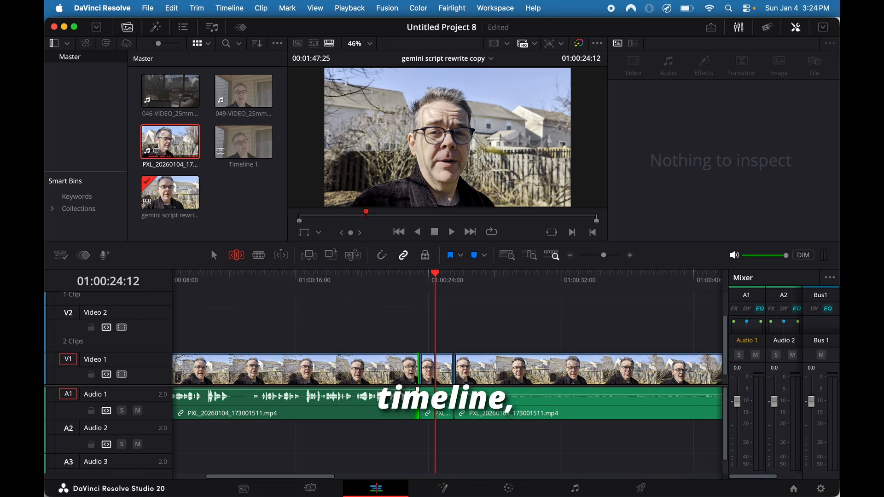
Step: Play back the cut at the end of the first clip to check the adjusted trim
click(404, 281)
key(space)
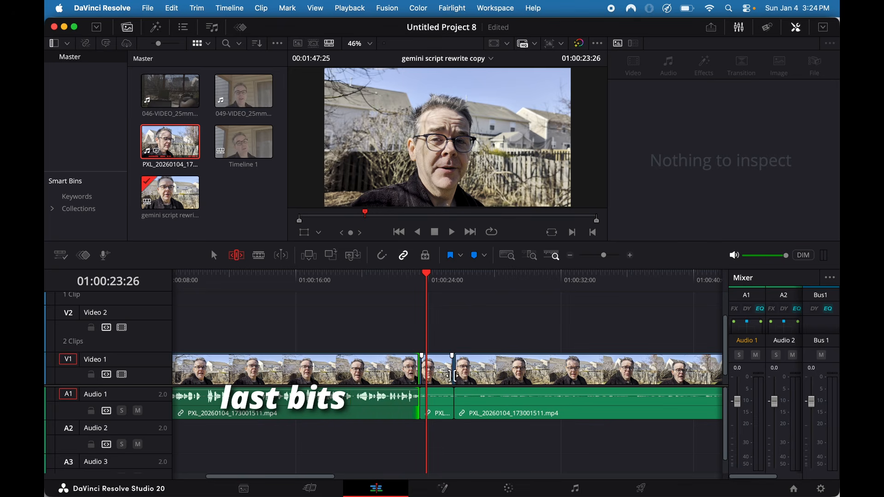
key(space)
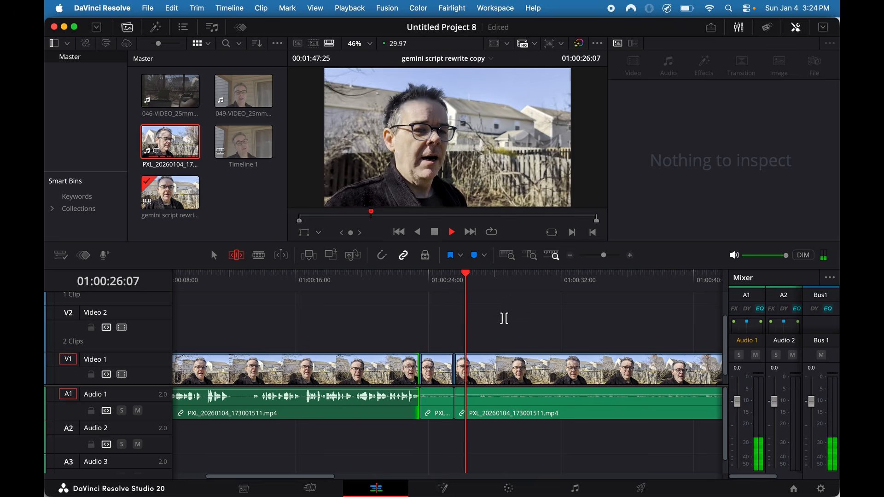
key(space)
Step: Play the section around the 43-second mark and inspect the alternate takes stacked on Video 2 and Video 3
click(569, 256)
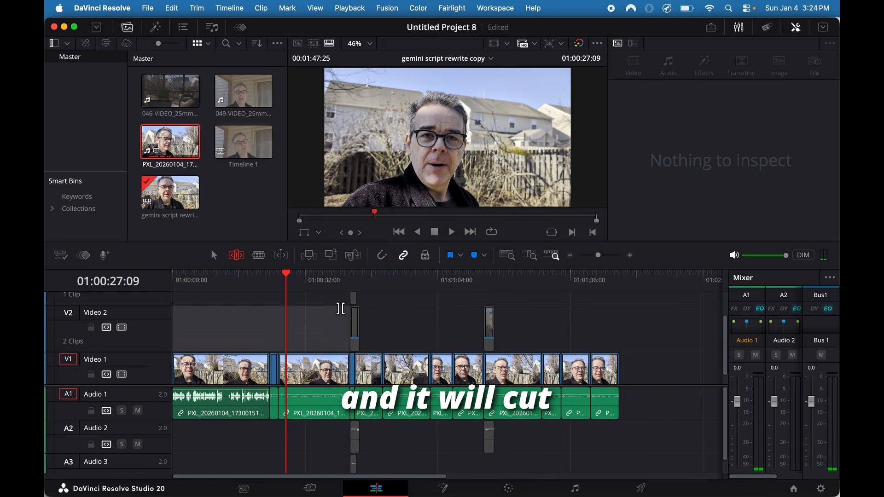
click(344, 287)
key(space)
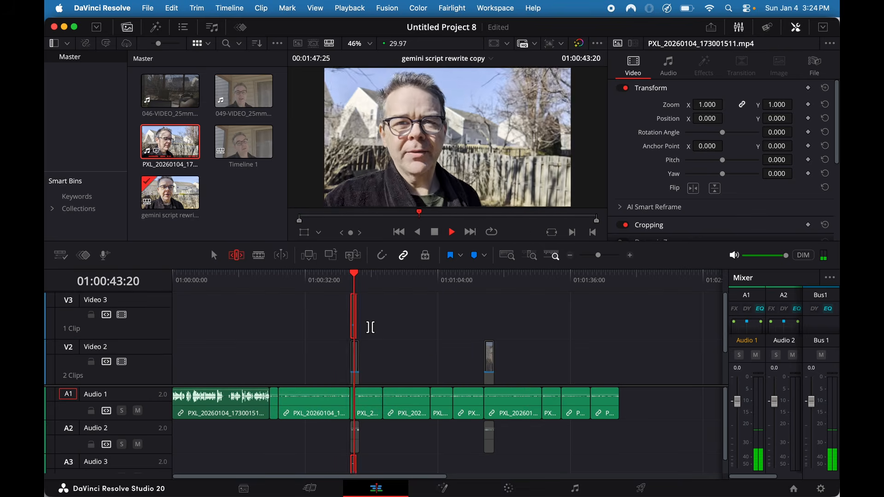
scroll(371, 327, down, 2)
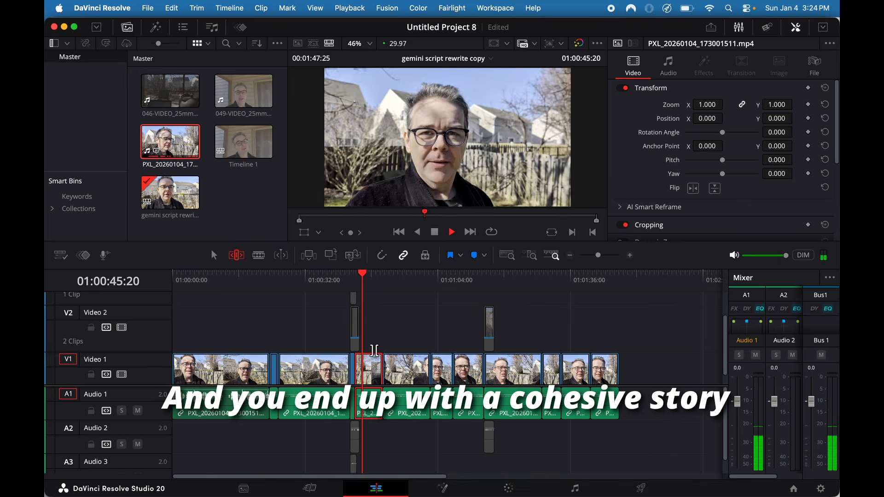
key(space)
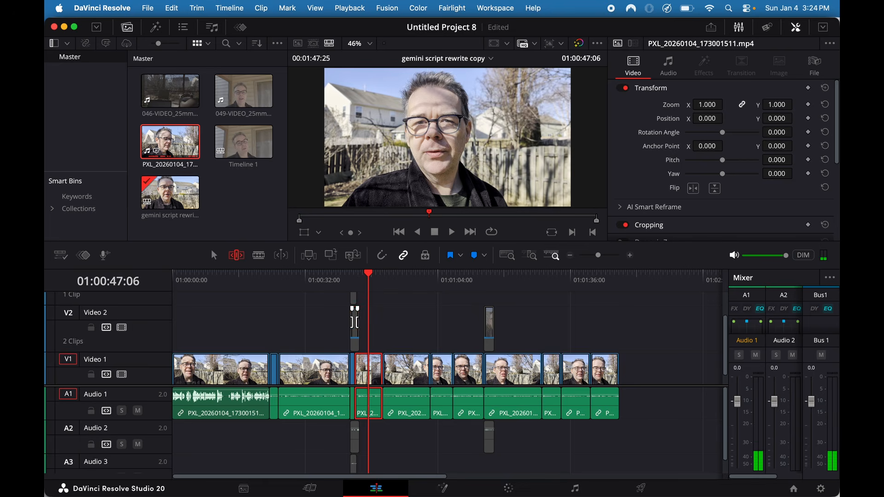
click(355, 331)
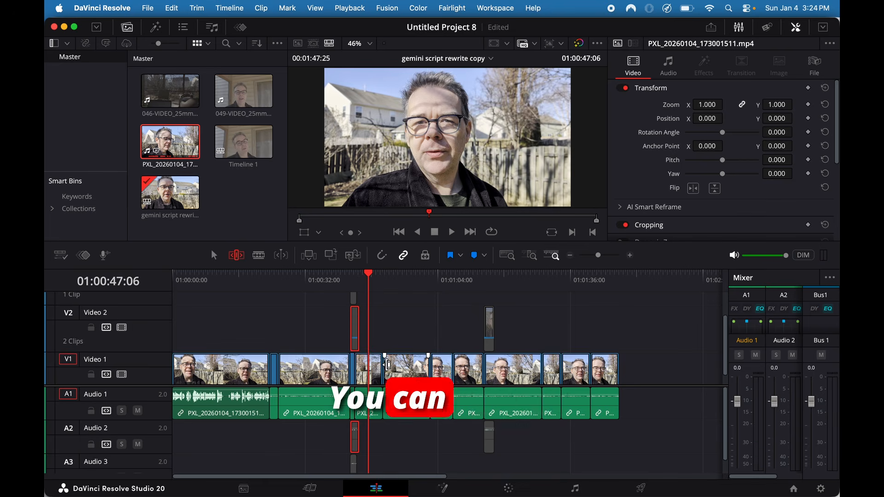
scroll(349, 283, up, 2)
click(352, 278)
key(space)
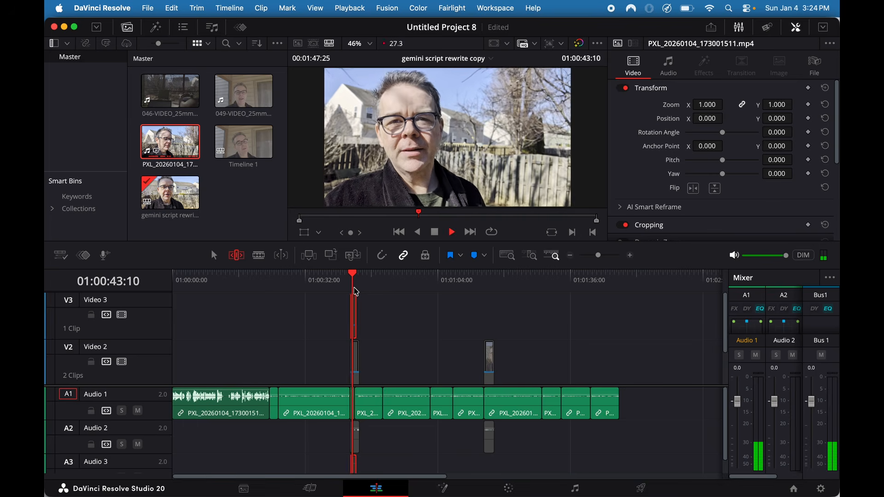
key(space)
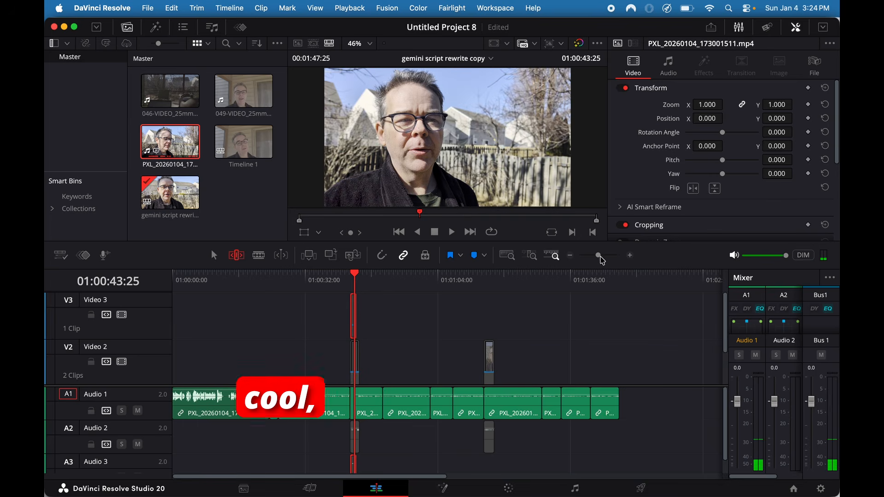
Step: Enable the alternate take on Video 2 in place of the Video 1 clips beneath it and play it back
scroll(353, 363, down, 2)
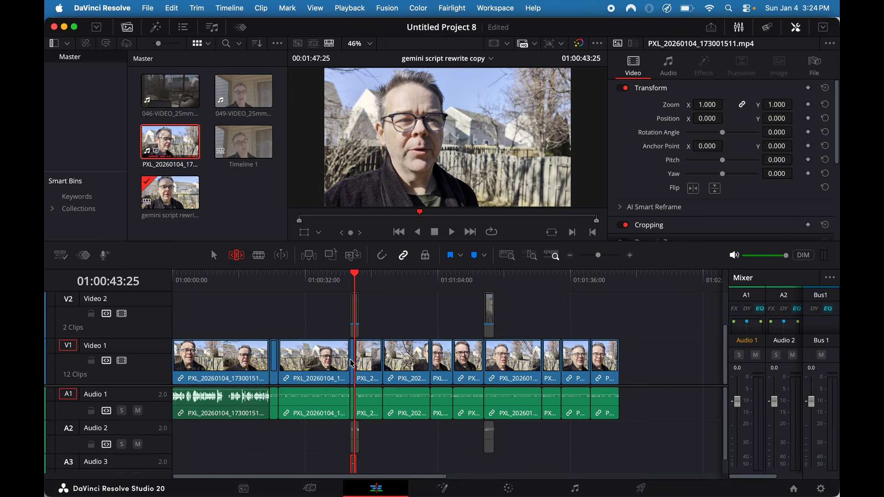
click(629, 257)
click(629, 257)
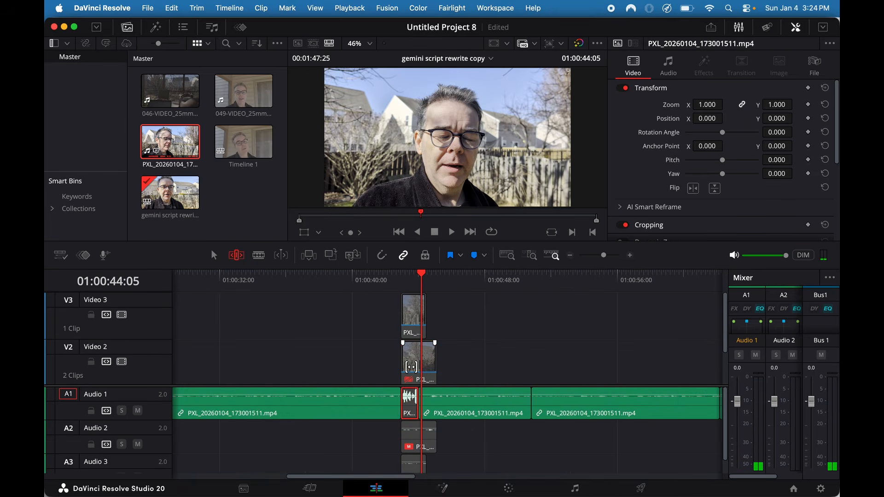
click(409, 277)
key(space)
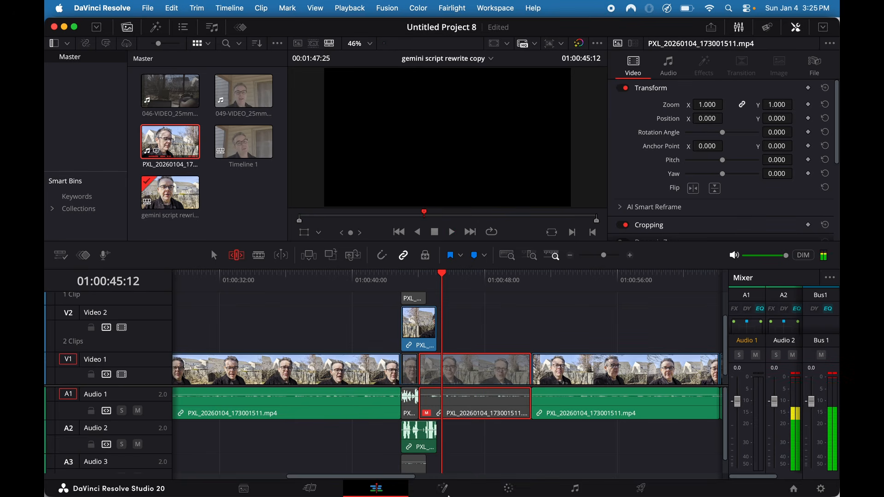
Step: Disable the alternate take on Video 2 and enable the one on Video 3 instead
scroll(430, 369, up, 2)
click(419, 359)
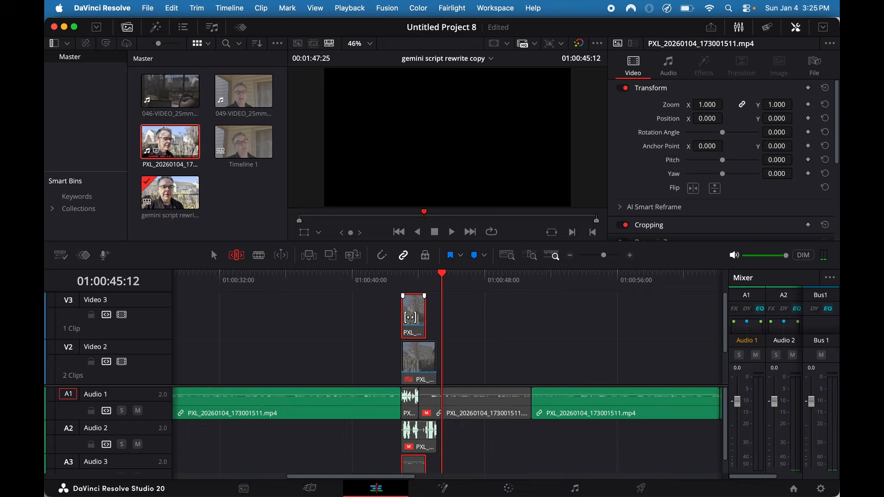
click(384, 314)
drag(416, 335, 445, 349)
scroll(446, 349, down, 2)
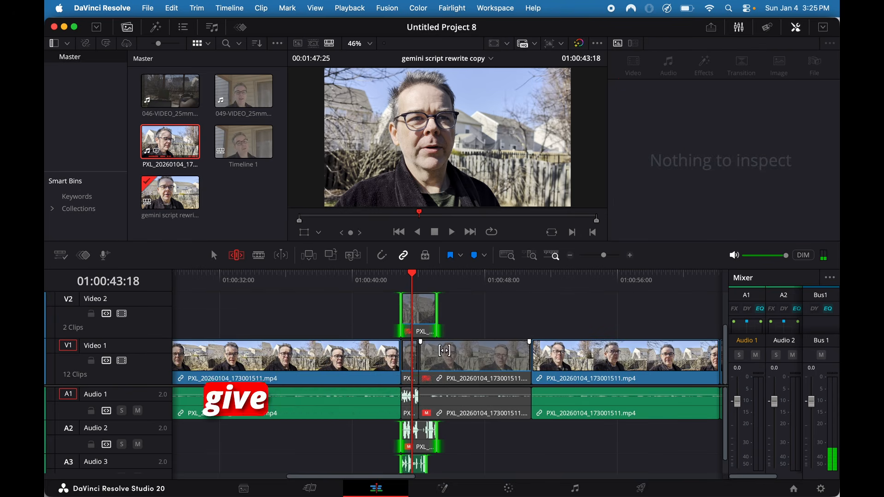
Step: Re-enable the disabled Video 1 clips around the 43-second mark and select the alternate take on Video 3
click(471, 368)
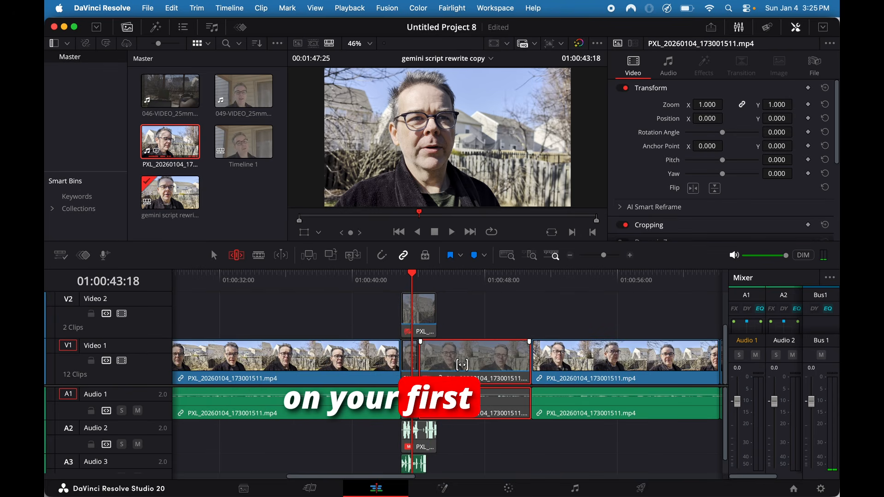
key(d)
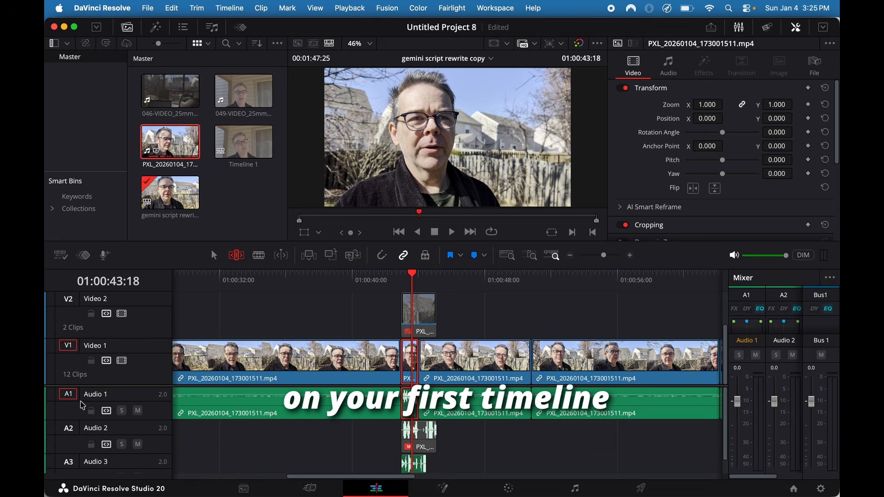
scroll(417, 319, up, 2)
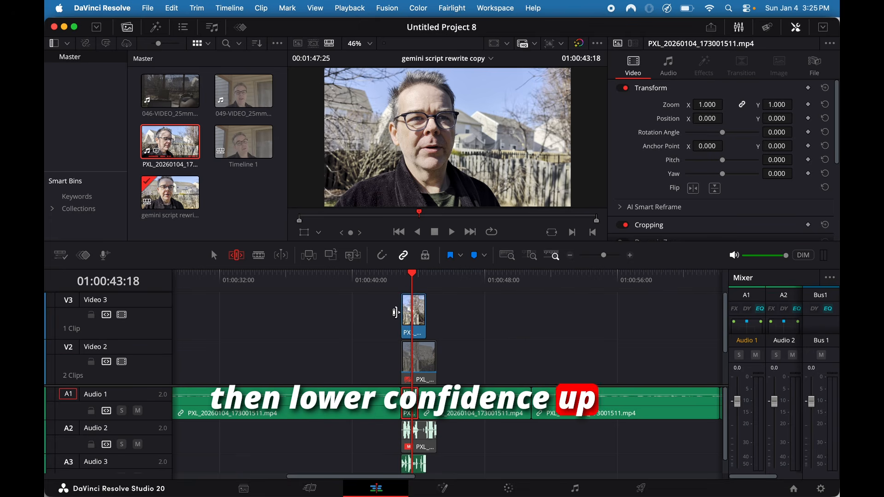
drag(409, 335, 434, 339)
click(414, 316)
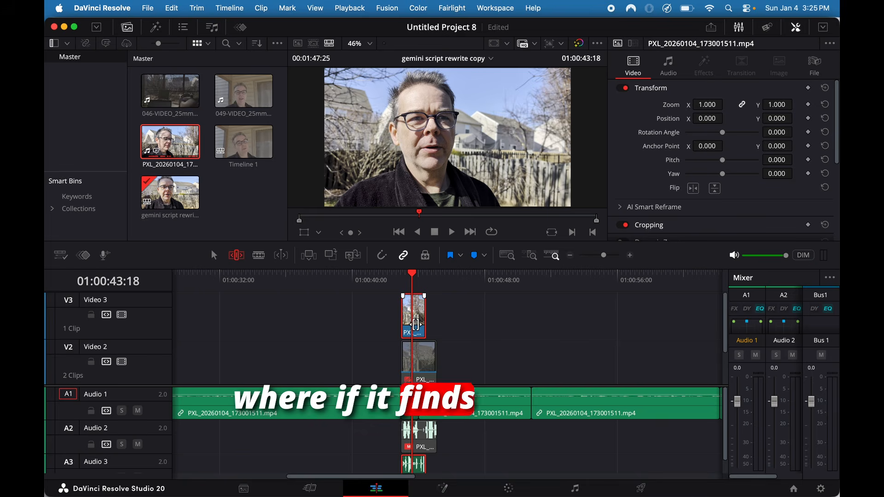
Step: Delete the alternate takes stacked on Video 3 and Video 2 around the 43-second mark
key(Delete)
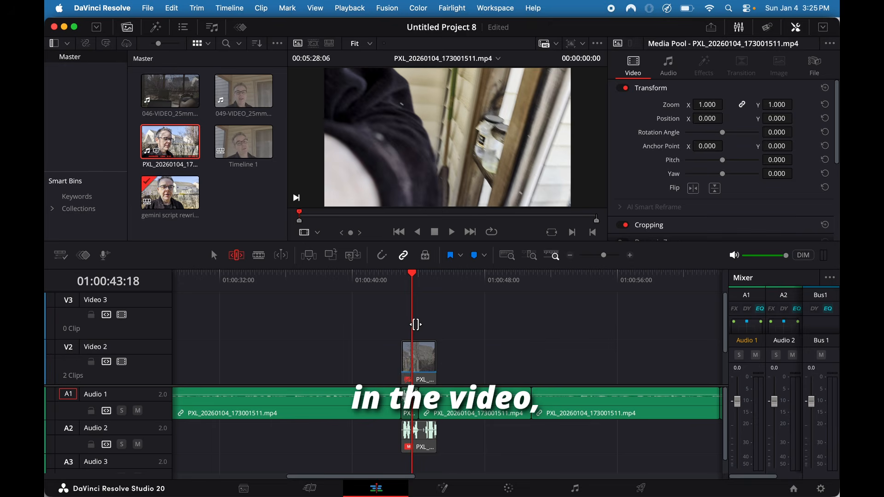
key(Delete)
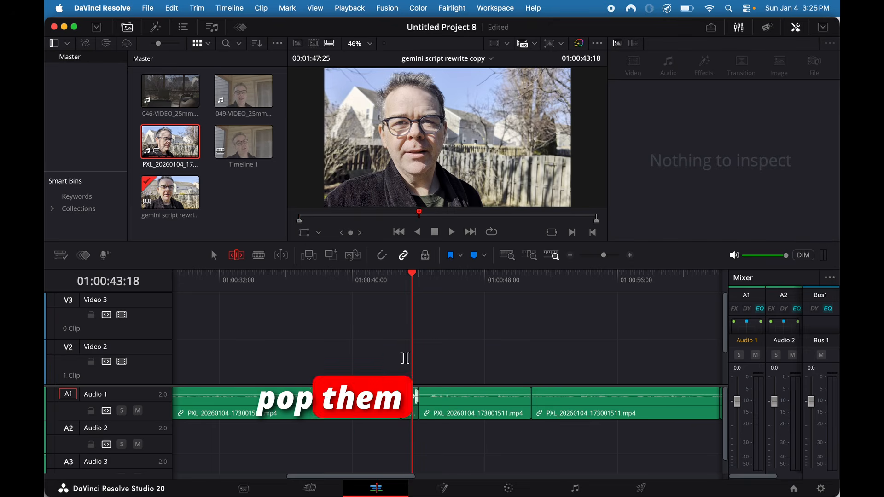
Step: Review the rest of the cut timeline by playing it from about the one-minute mark and near the end of the last clip
click(570, 255)
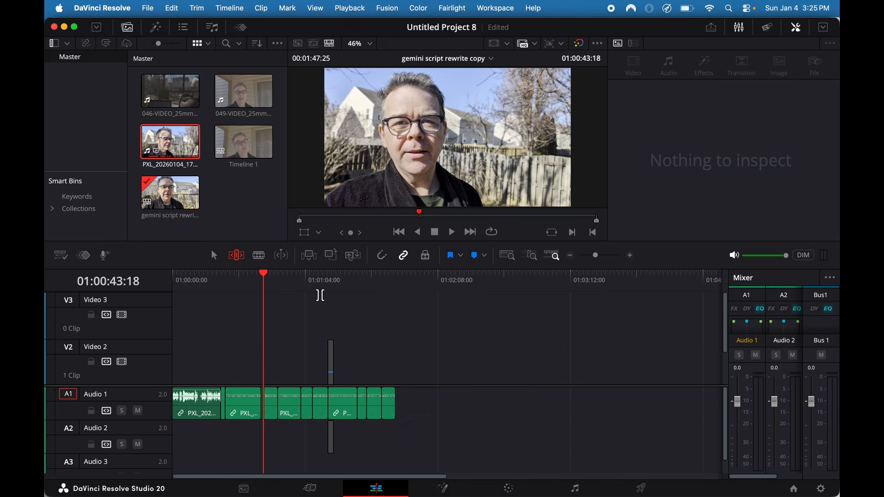
click(300, 280)
key(space)
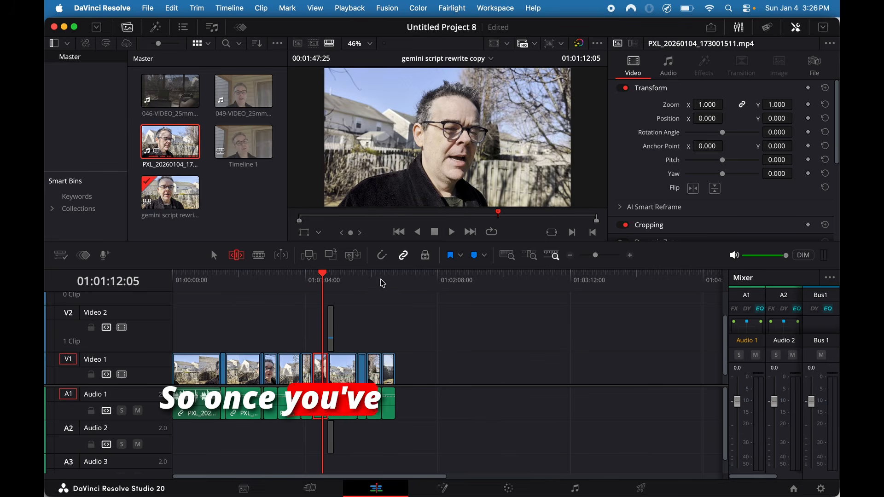
click(382, 281)
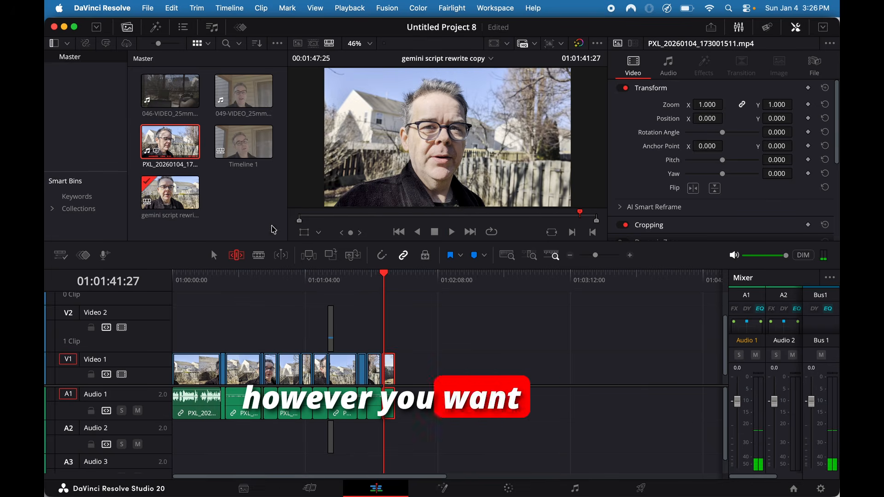
Step: Look at the custom export render settings for the finished timeline and return to the editing workspace
click(645, 485)
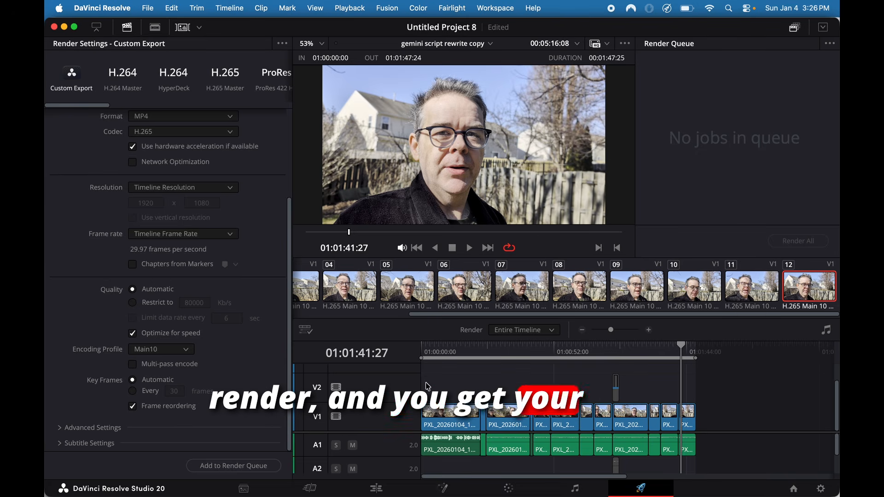
click(376, 489)
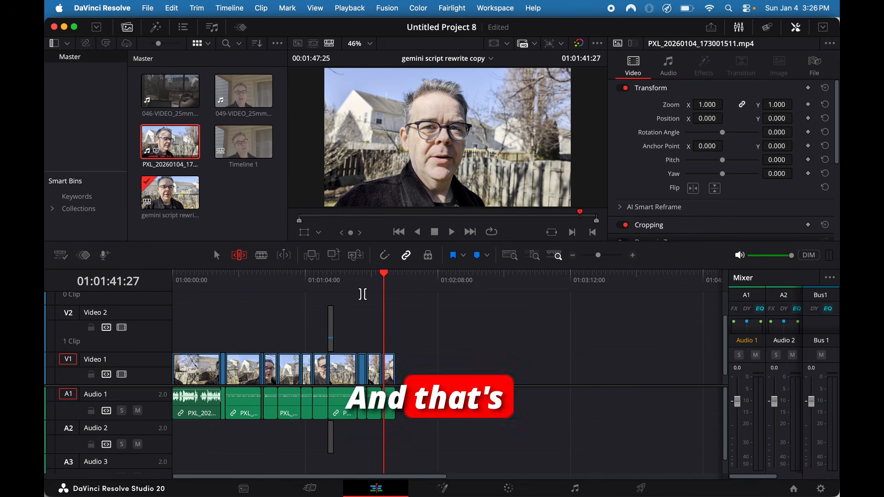